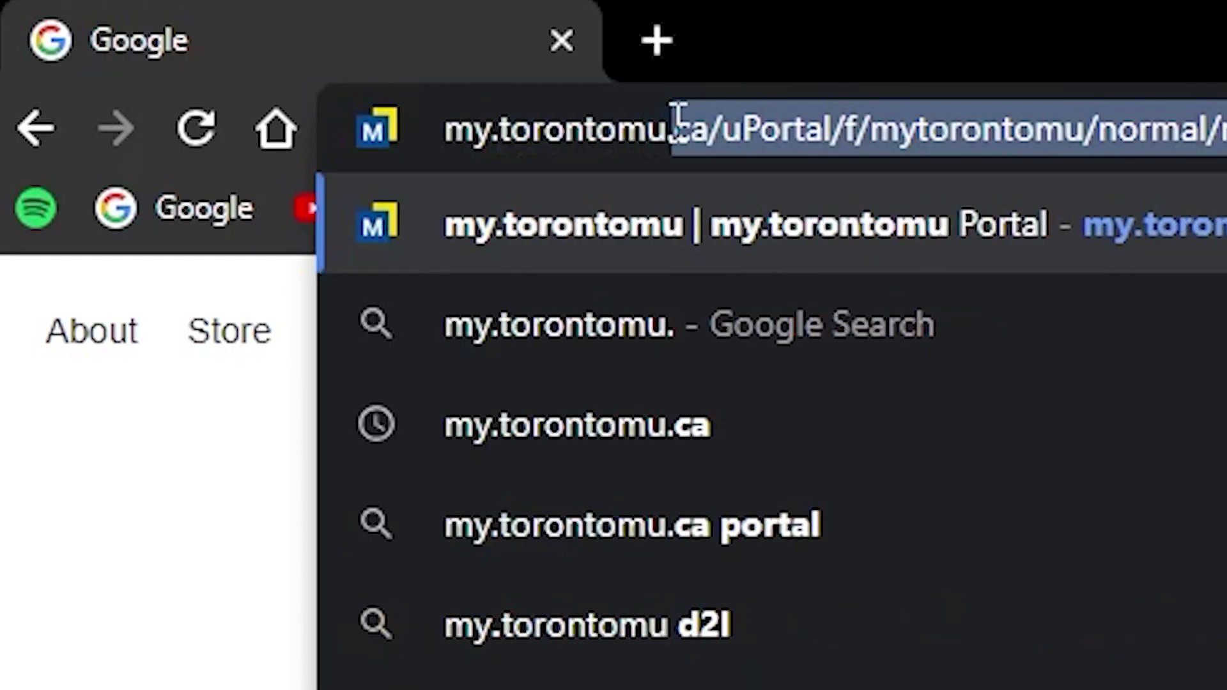
# - Load my.torontomu.ca in Chrome's address bar
pyautogui.write('ca')
pyautogui.press('Return')
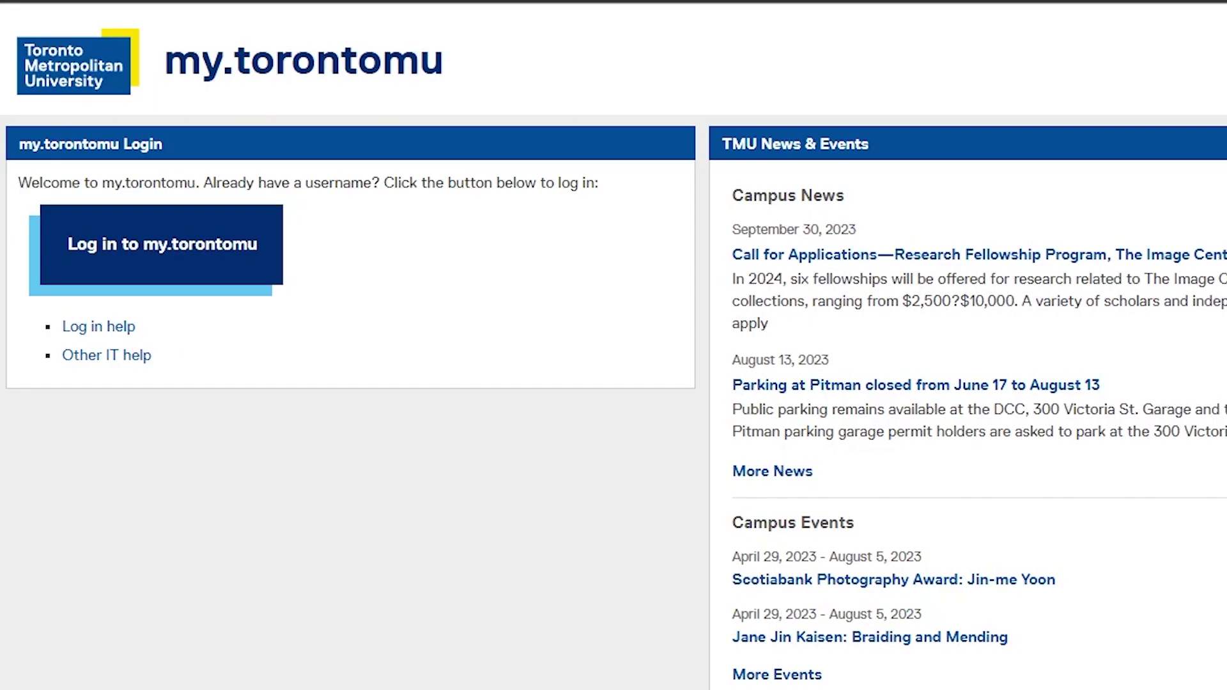
# - Sign in through 'Log in to my.torontomu' to reach the Student Homepage tiles
pyautogui.click(185, 256)
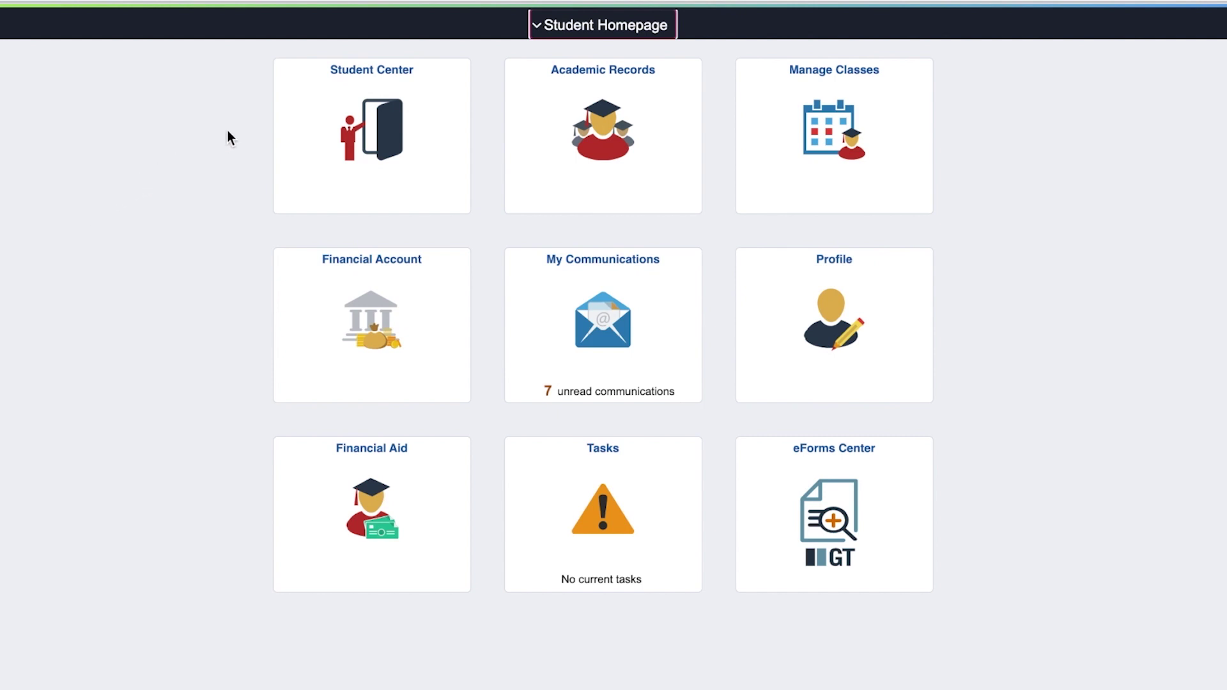
# - Open the Student Center tile to see the nine-class Fall 2022 schedule
pyautogui.click(292, 119)
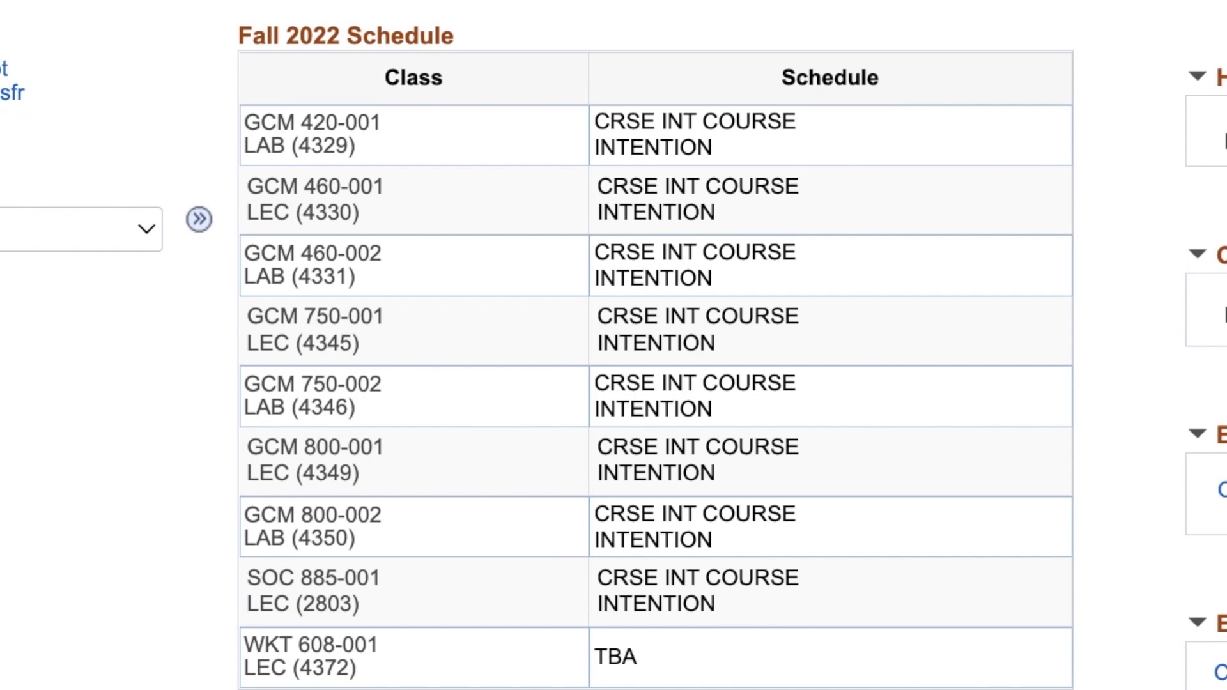
# - Show the classes as a weekly calendar and advance three weeks to 9/28/2020
pyautogui.click(801, 416)
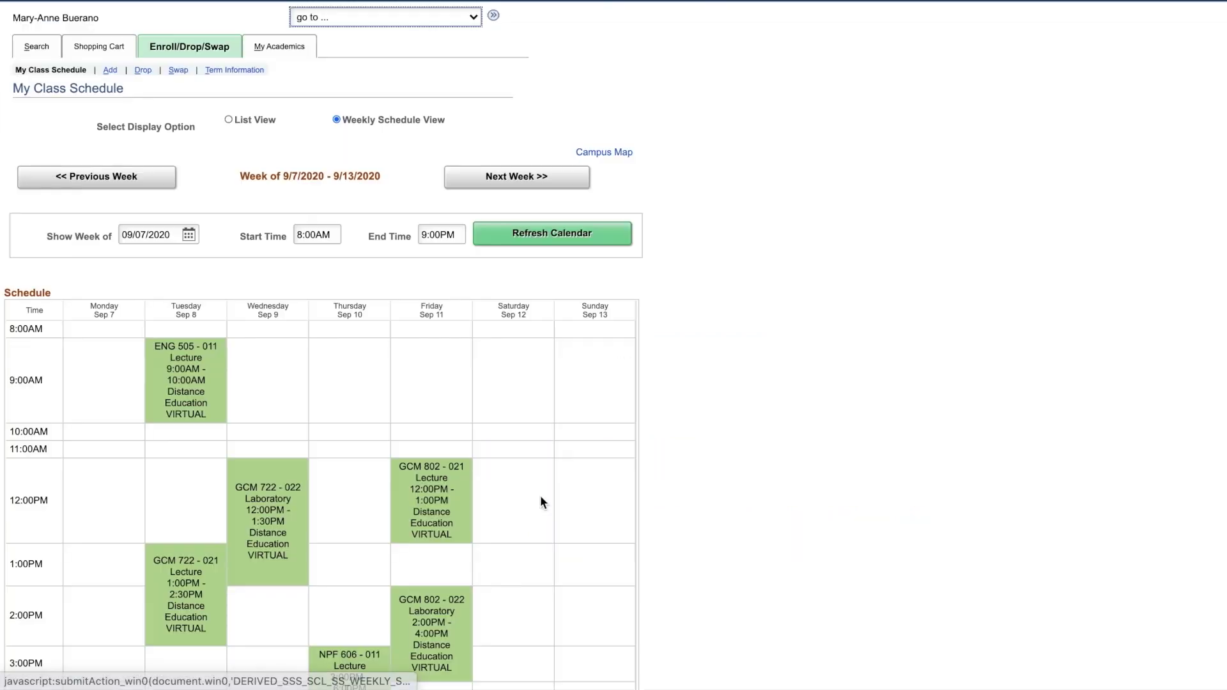
pyautogui.scroll(-3, 540, 496)
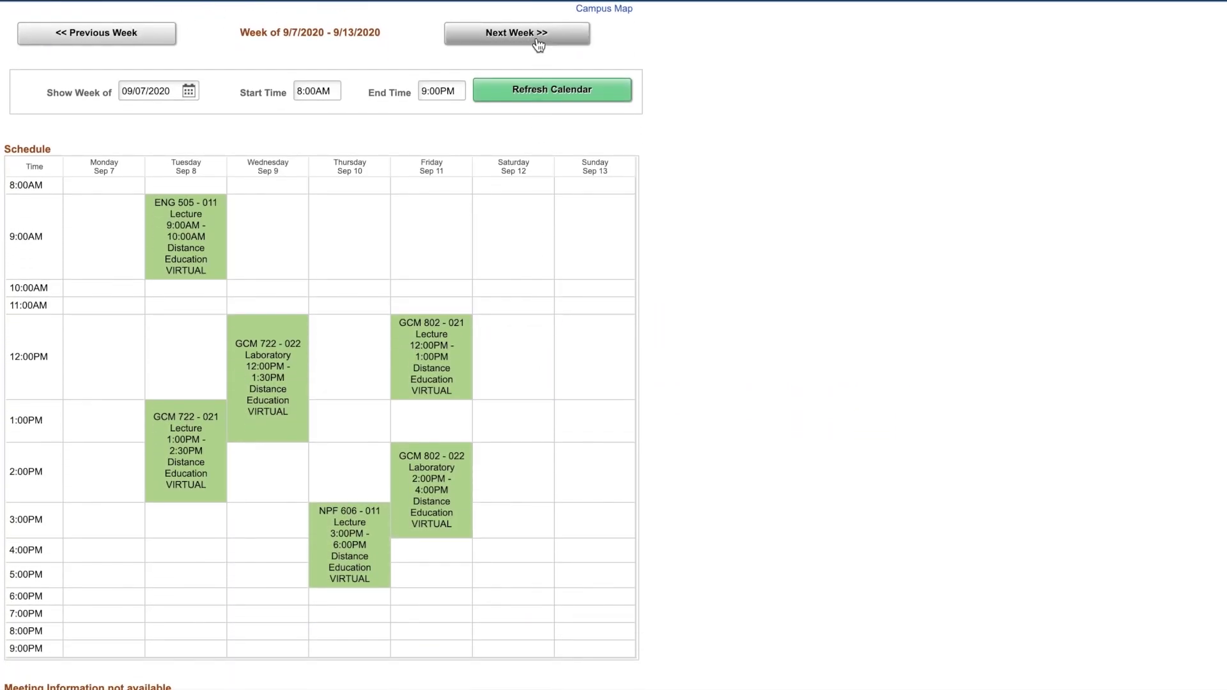
pyautogui.click(539, 44)
pyautogui.click(539, 44)
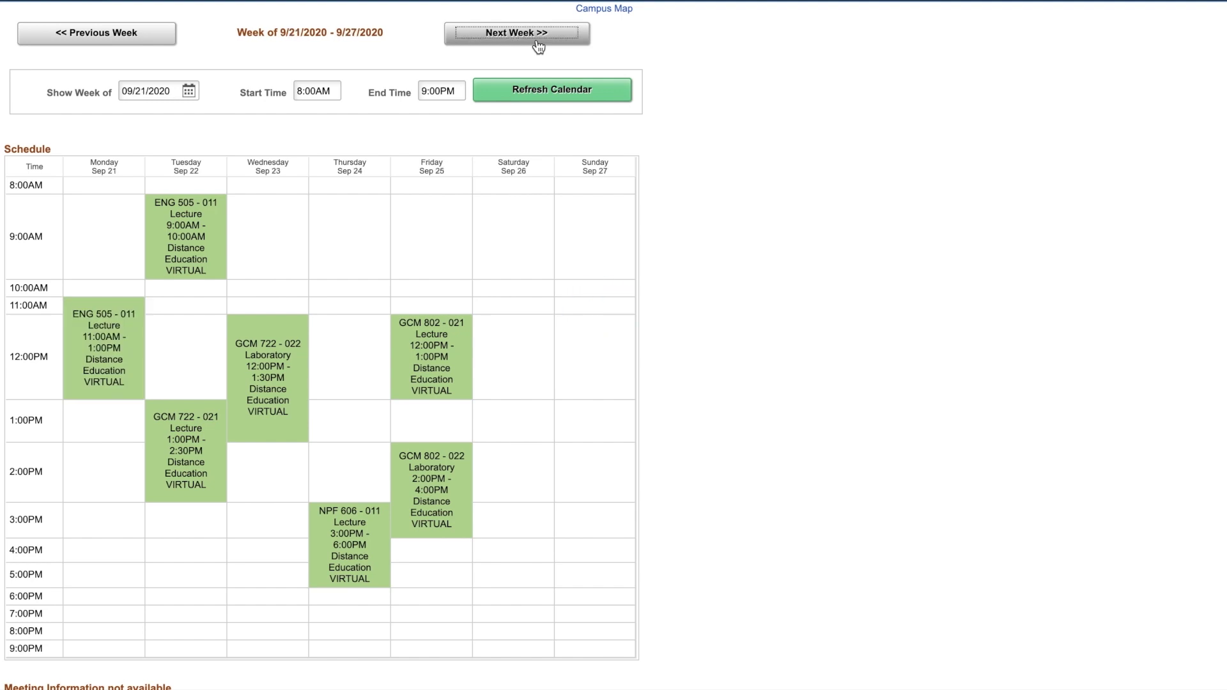
pyautogui.click(539, 43)
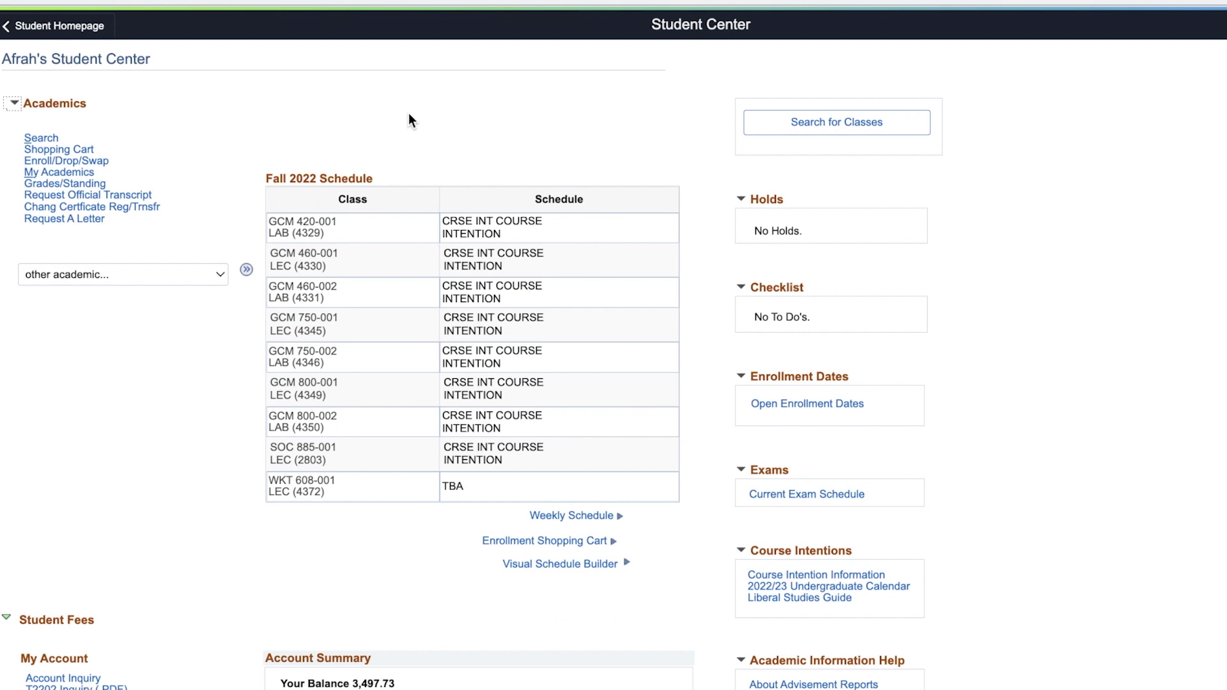
# - Open the Fall 2022 shopping cart and search for classes with subject GCM
pyautogui.click(73, 147)
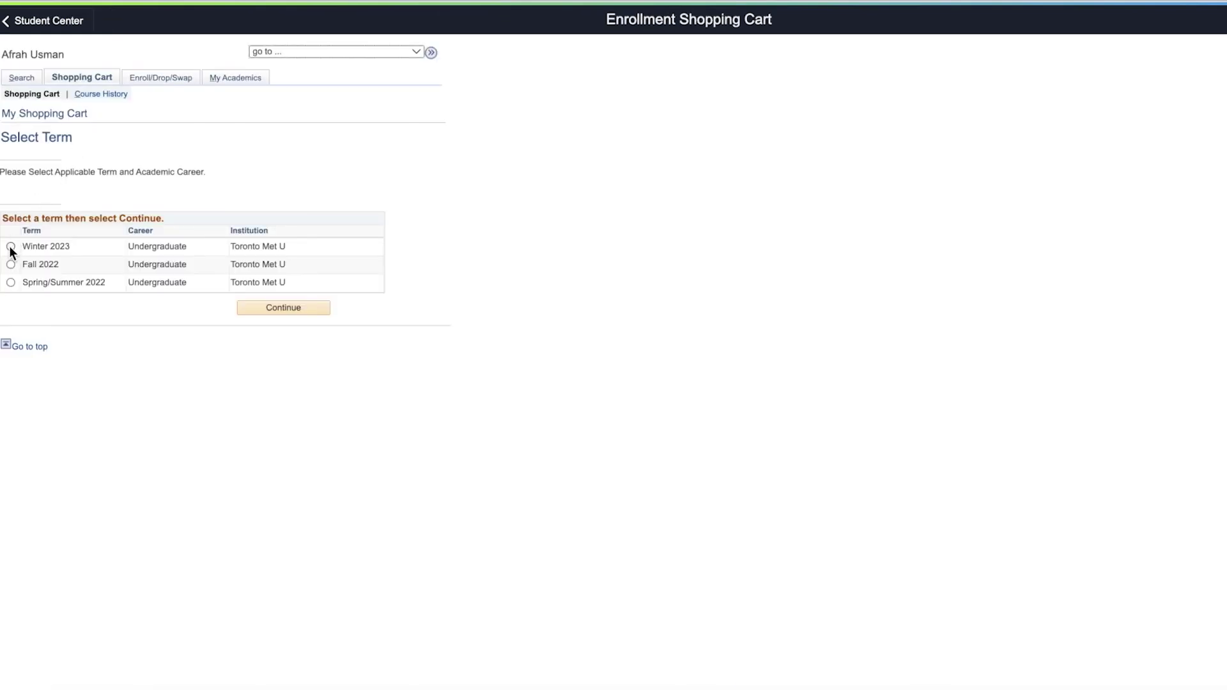
pyautogui.click(10, 264)
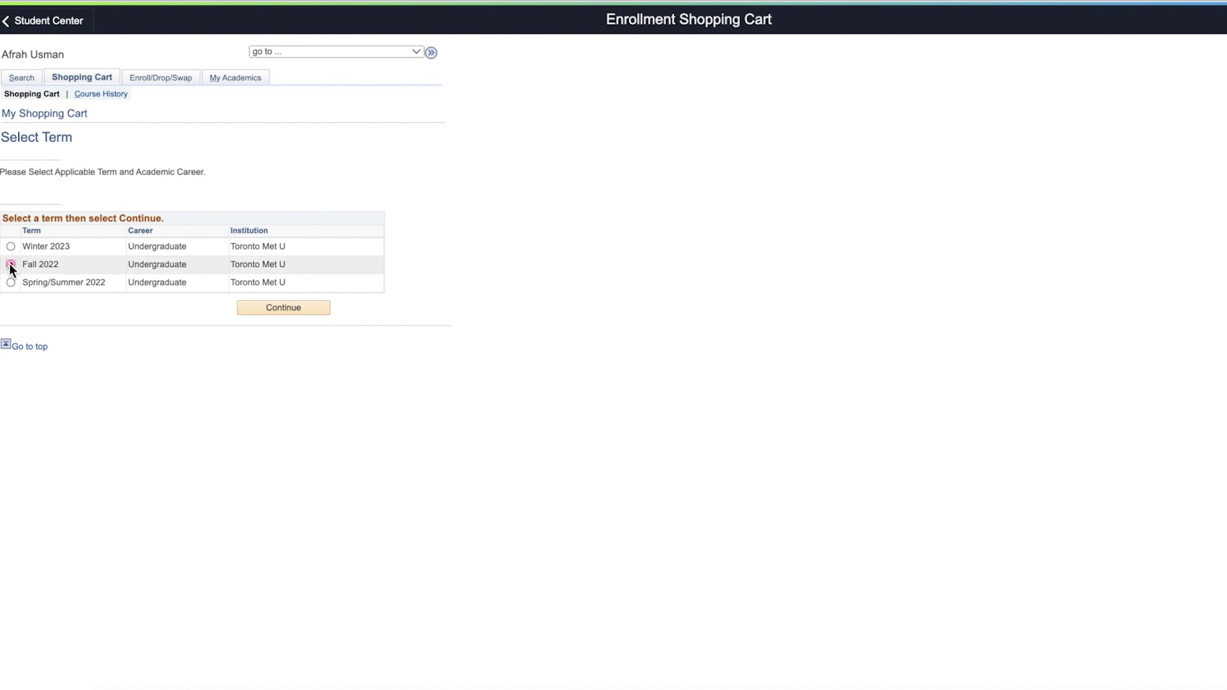
pyautogui.click(255, 309)
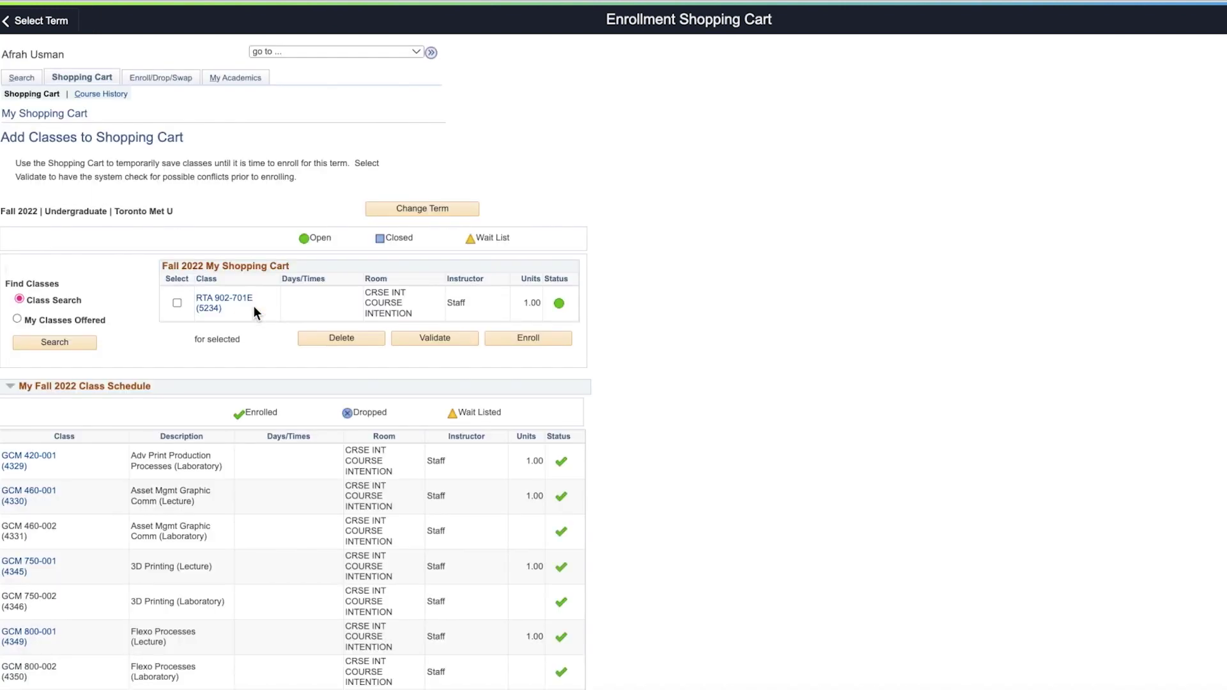
pyautogui.click(80, 344)
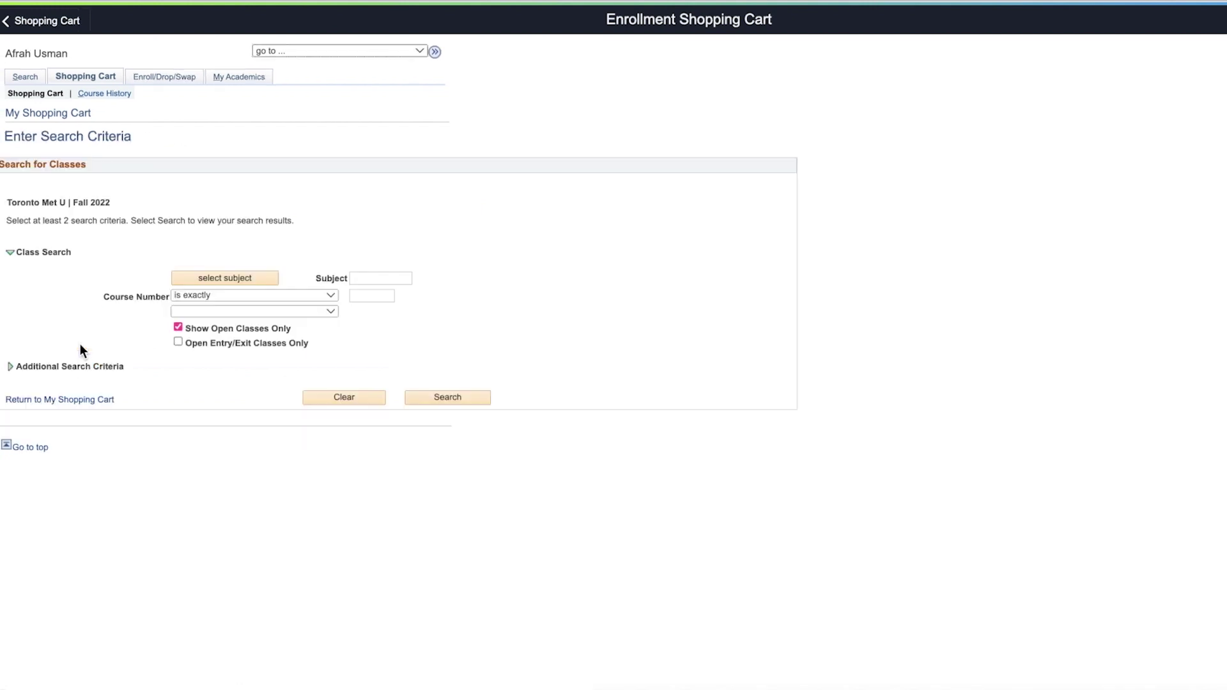
pyautogui.click(378, 279)
pyautogui.write('gcm')
pyautogui.click(467, 402)
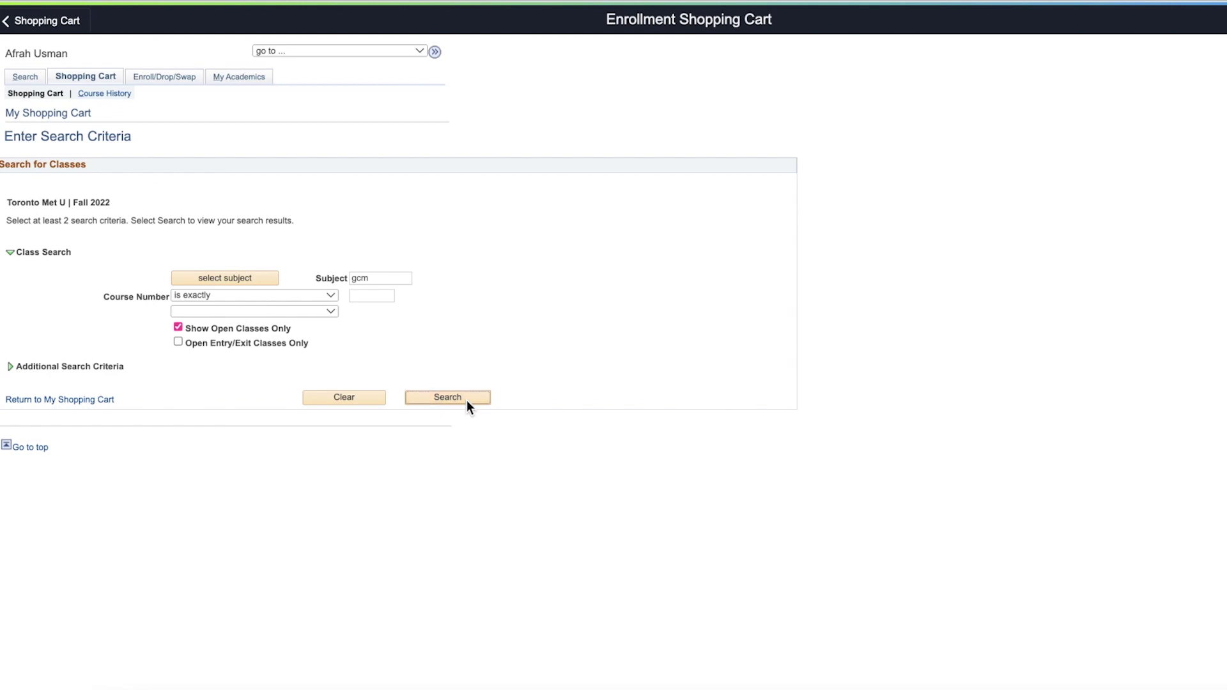
# - Select the GCM 722 lecture section and add it to the cart
pyautogui.scroll(-3, 580, 555)
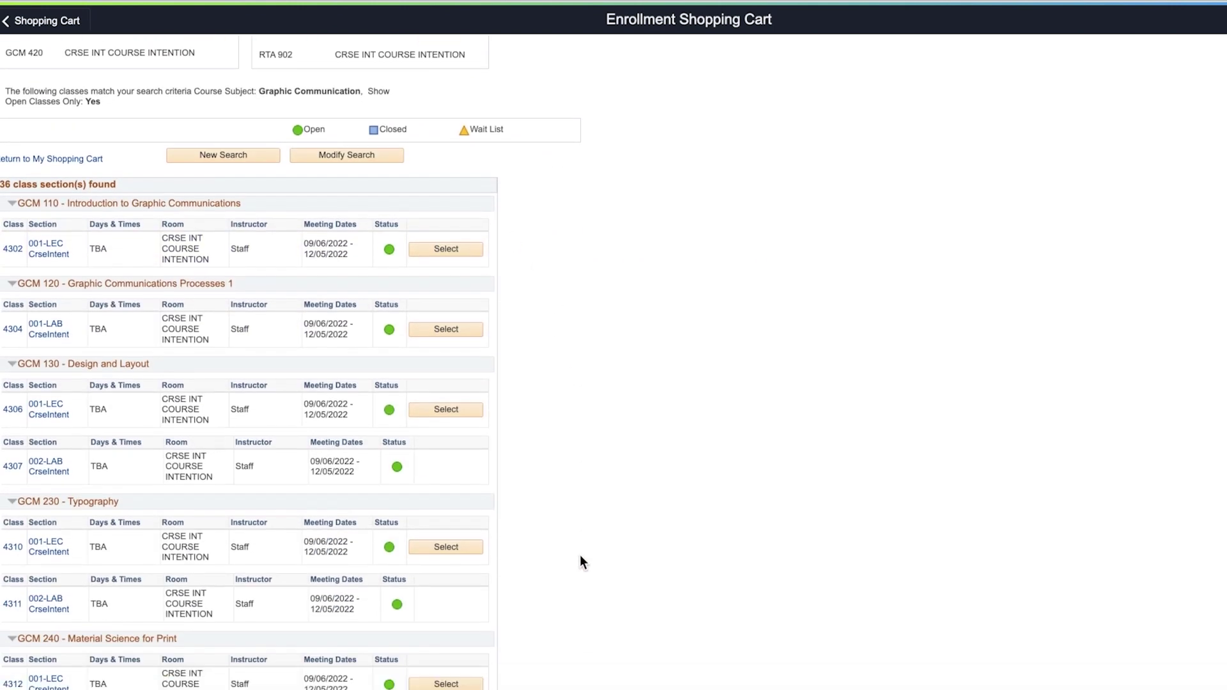
pyautogui.scroll(-8, 580, 557)
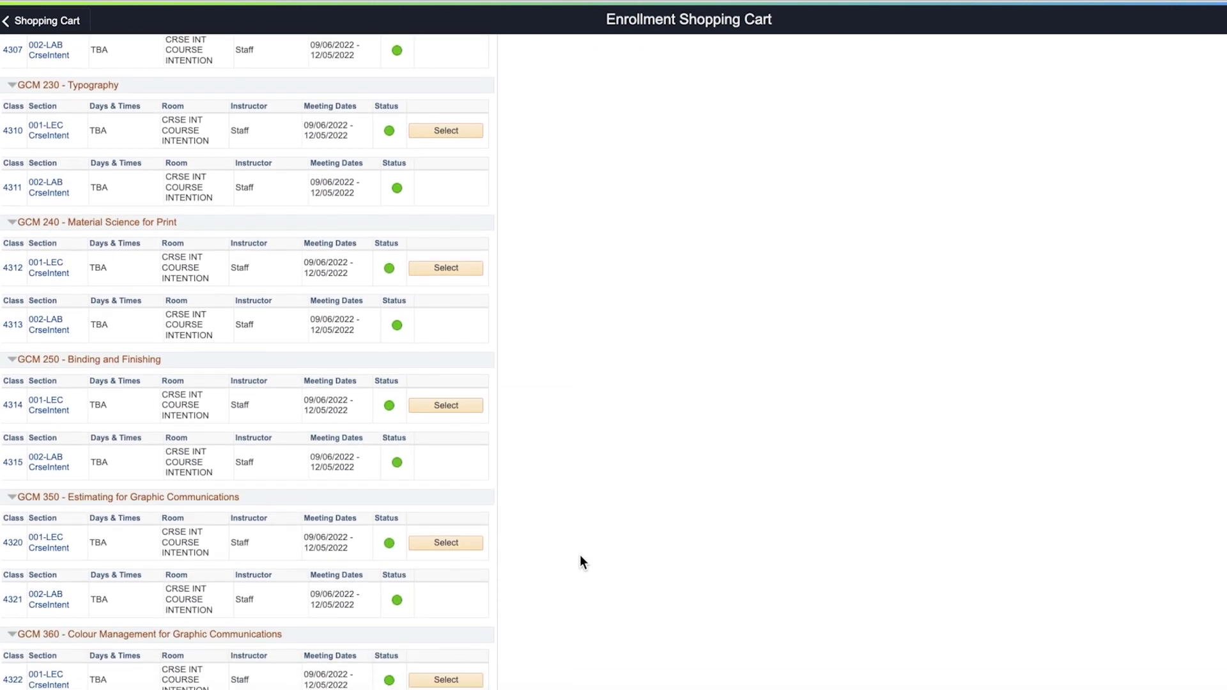
pyautogui.scroll(-13, 581, 556)
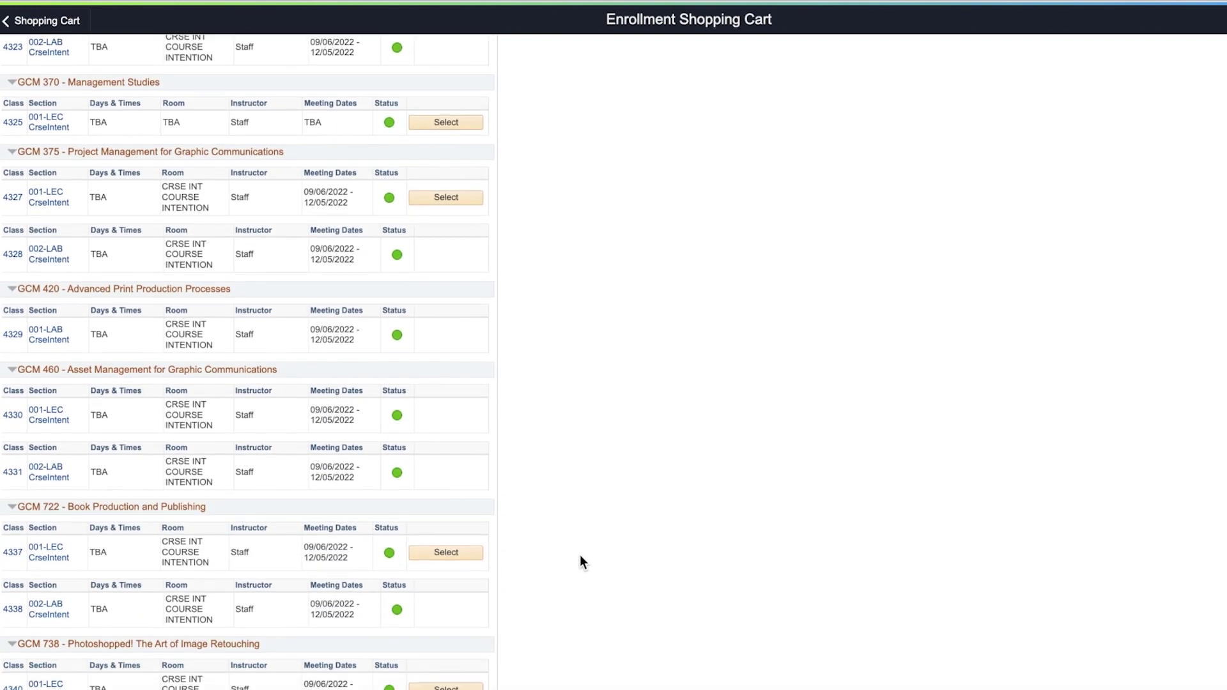
pyautogui.scroll(-1, 581, 563)
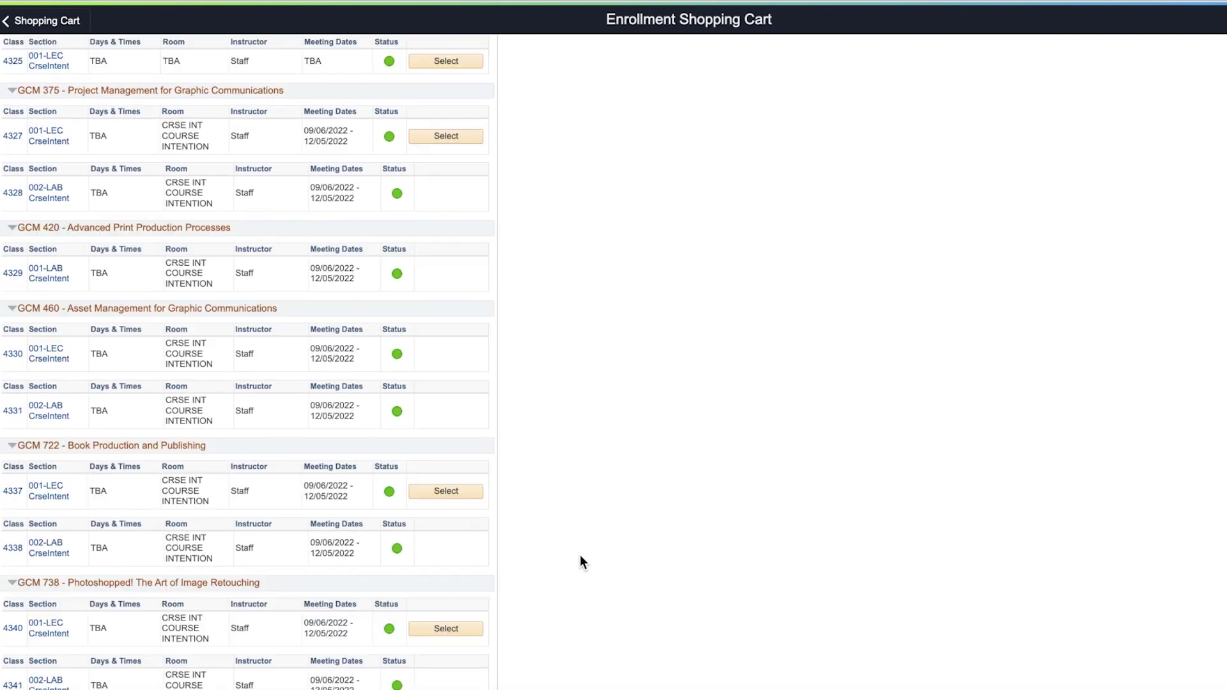
pyautogui.click(455, 491)
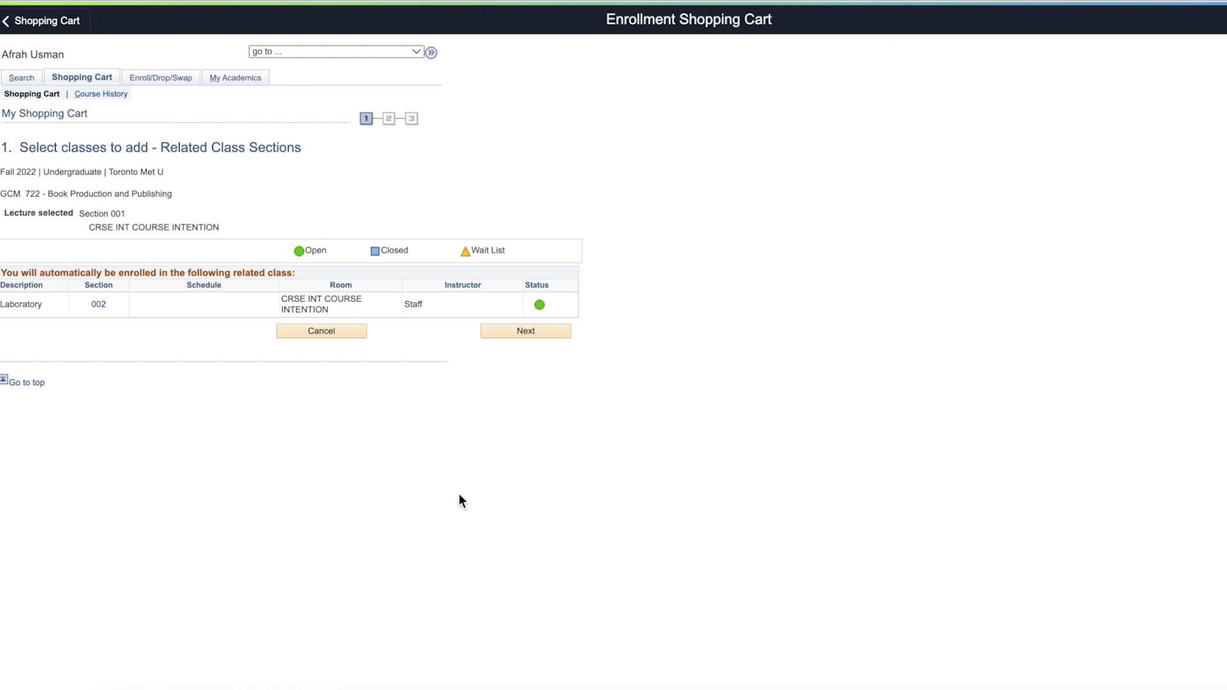
pyautogui.click(528, 327)
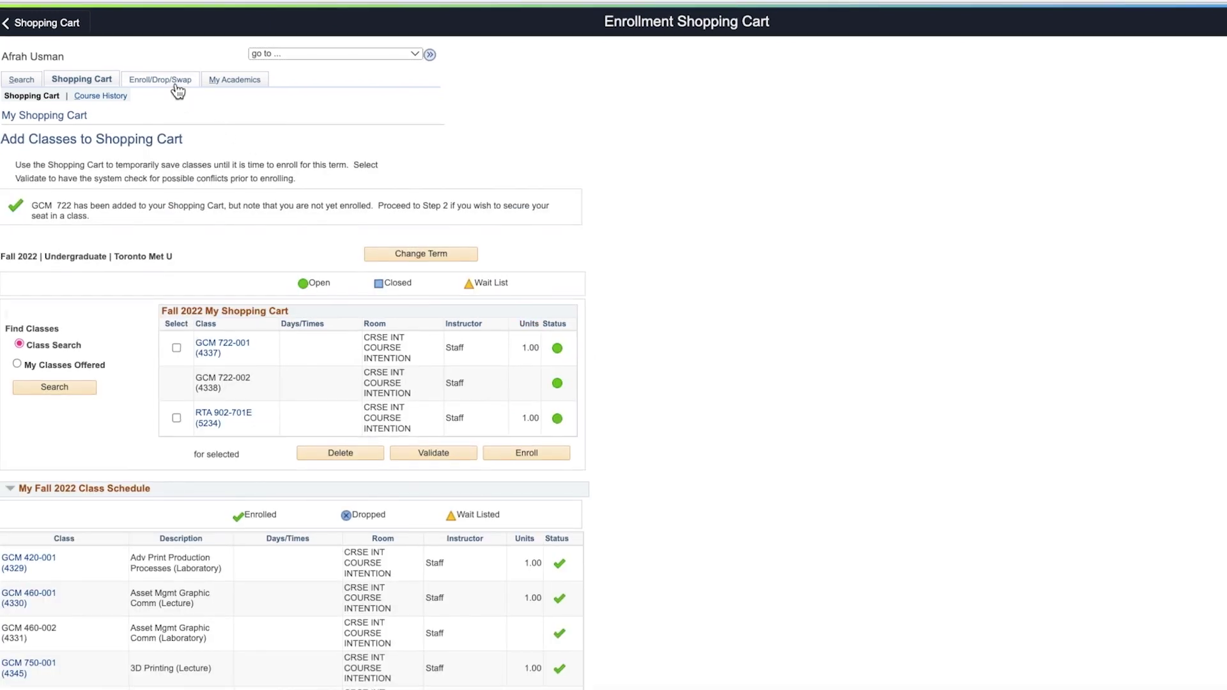
pyautogui.click(178, 88)
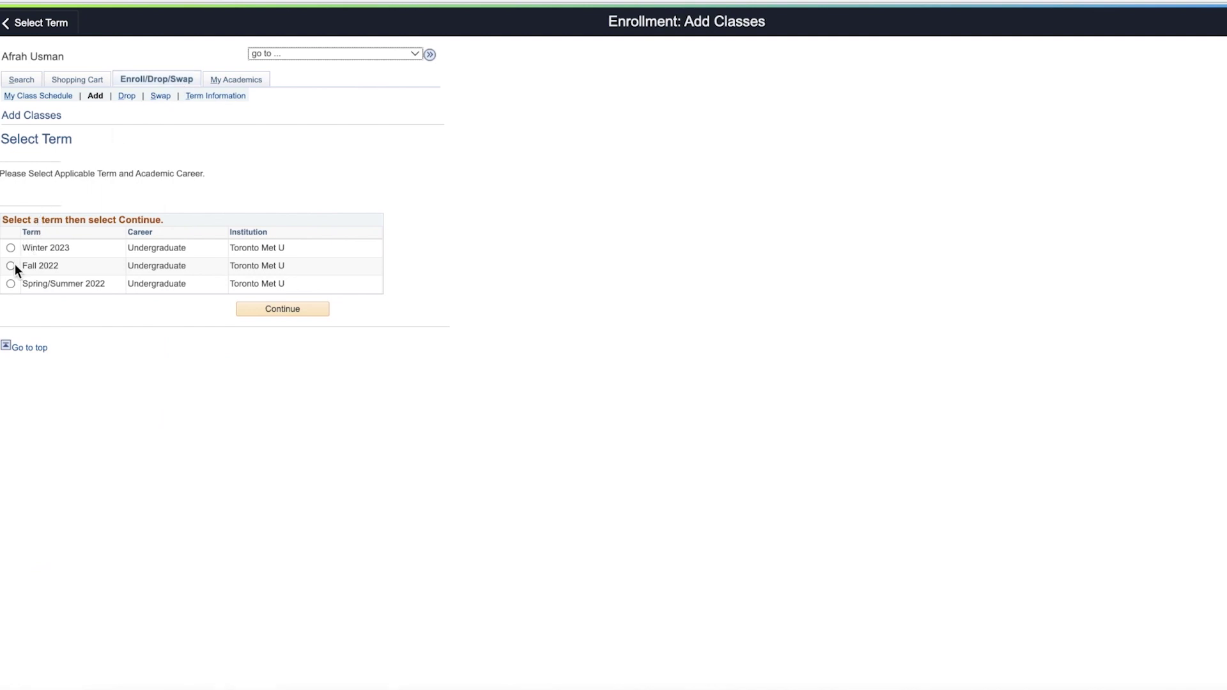
# - Choose Fall 2022 for enrollment and proceed to confirm enrolling the cart classes
pyautogui.click(11, 266)
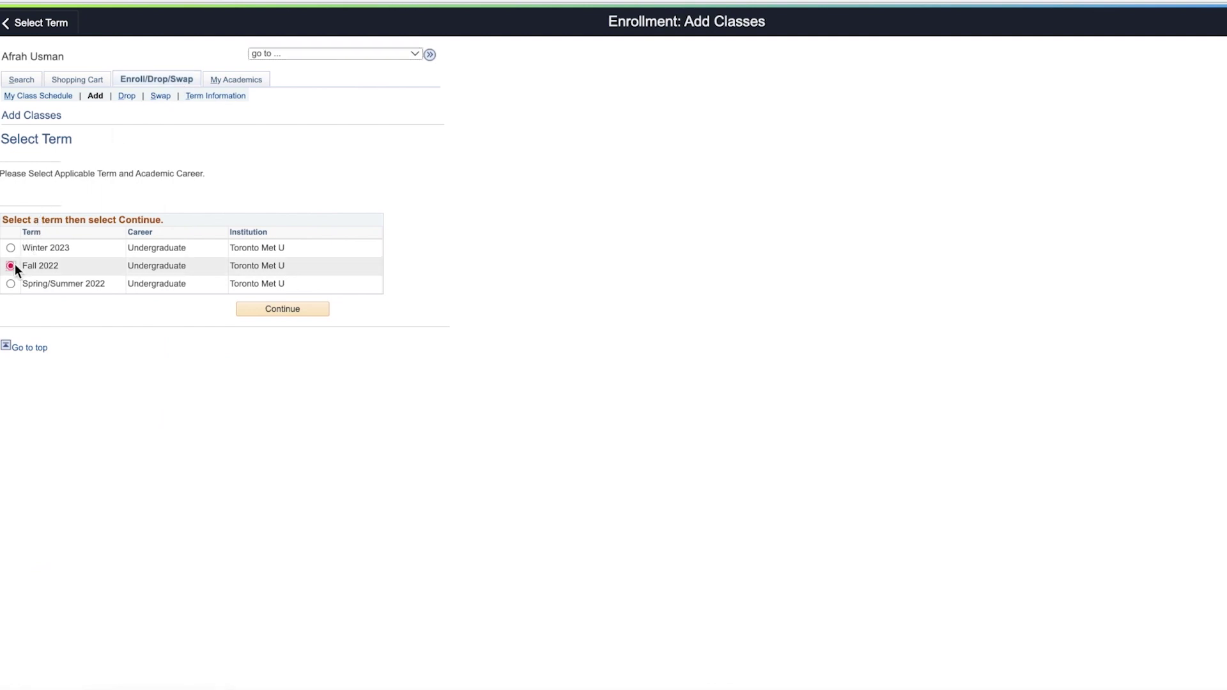
pyautogui.click(289, 309)
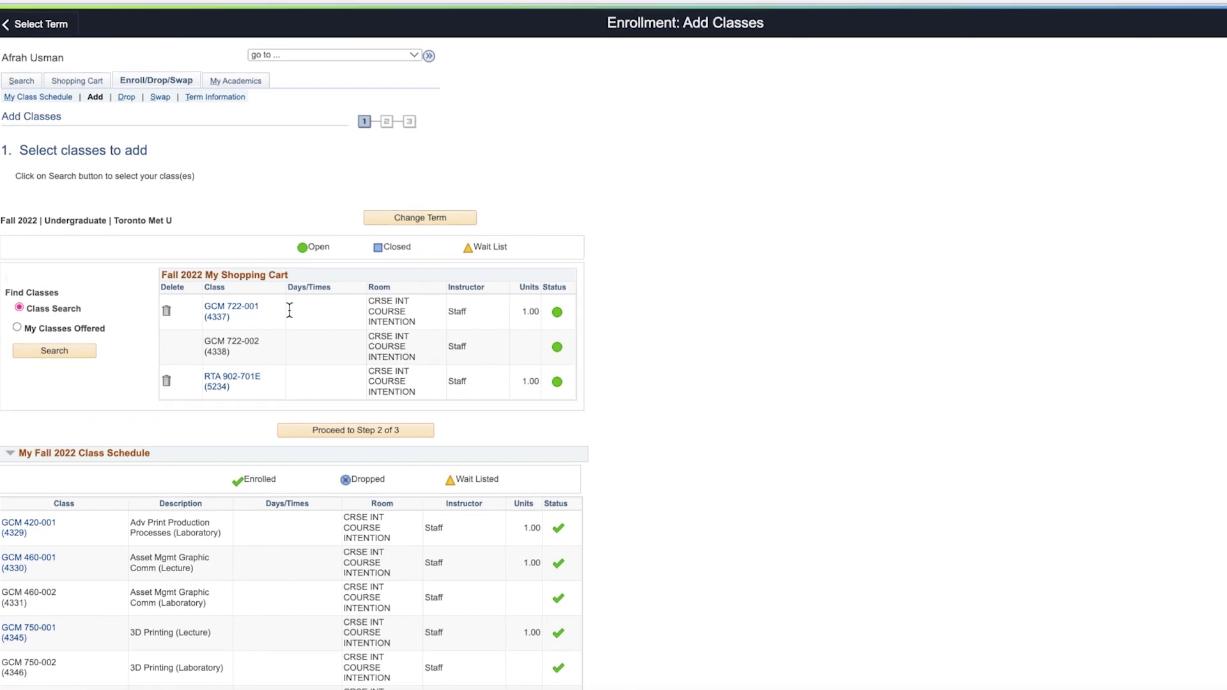
pyautogui.click(377, 431)
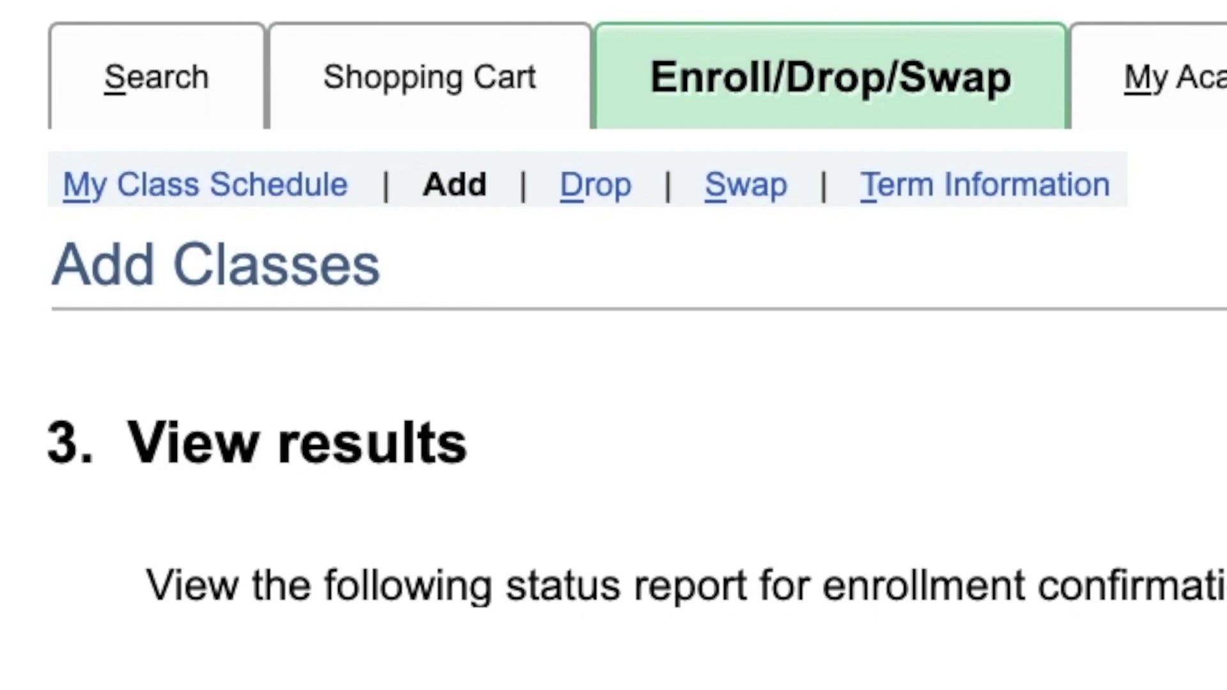
# - Mark NPF 606-001 Contemporary Art Theory on the Drop page and submit the drop
pyautogui.click(592, 192)
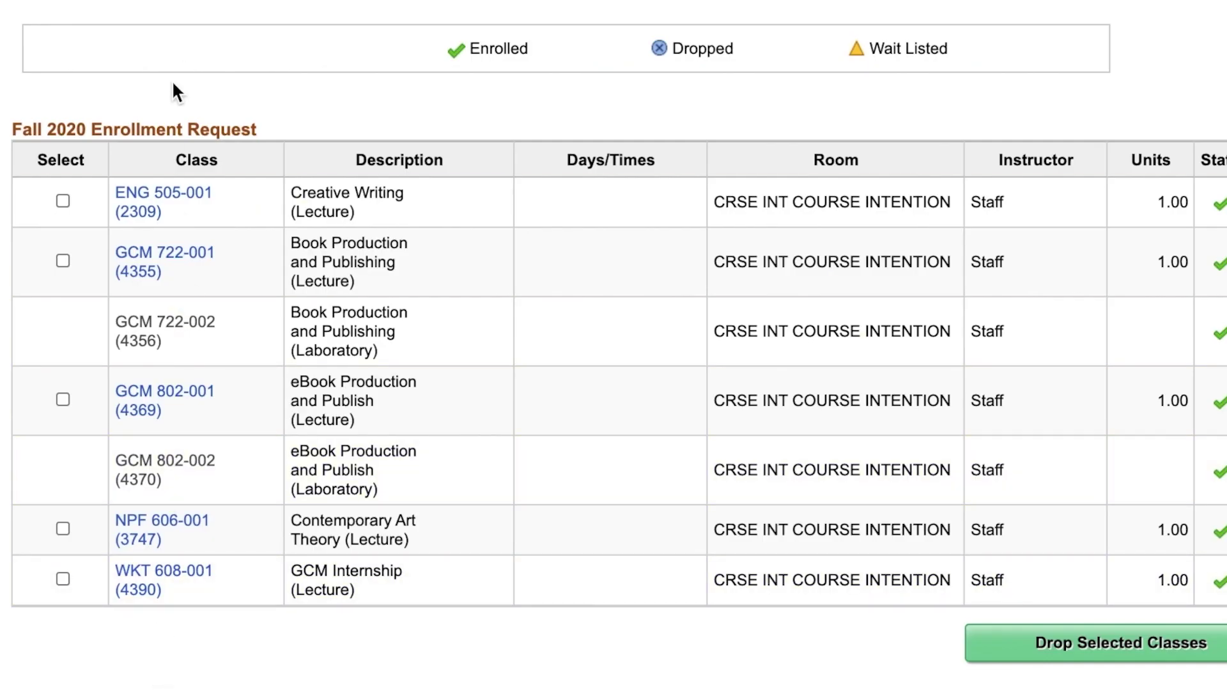
pyautogui.click(63, 529)
pyautogui.click(1106, 659)
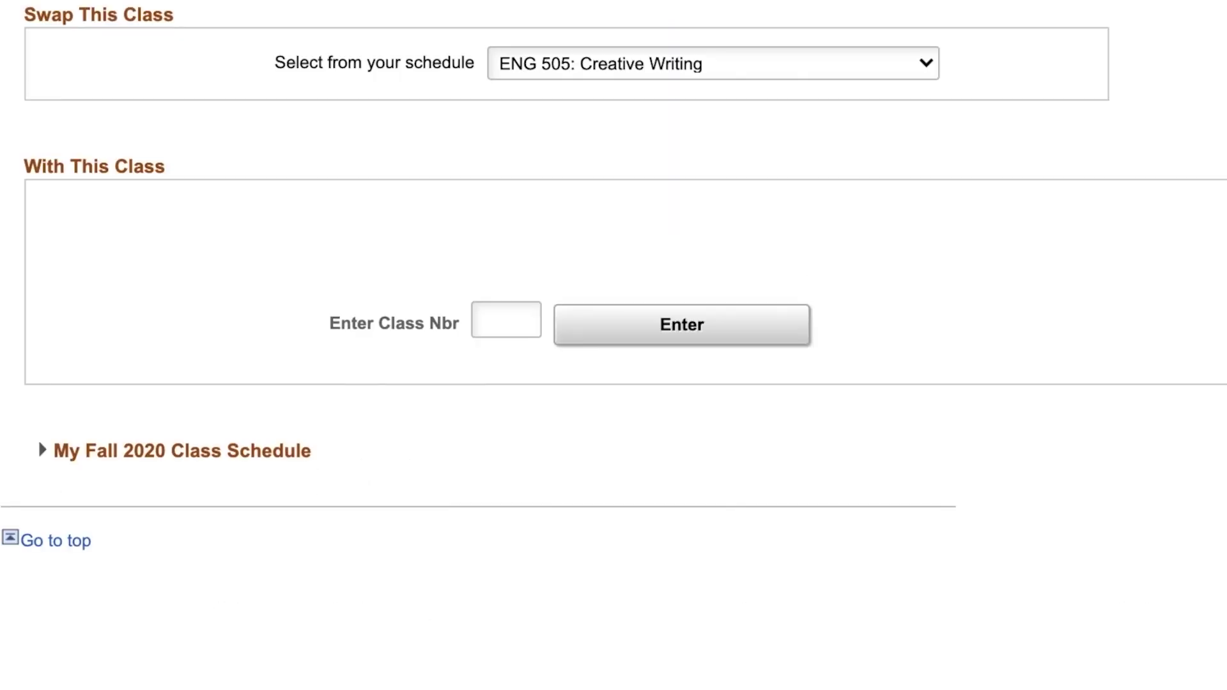
# - Swap NPF 606 for the shopping cart's CRI 300-001 LAB and confirm the swap
pyautogui.click(702, 77)
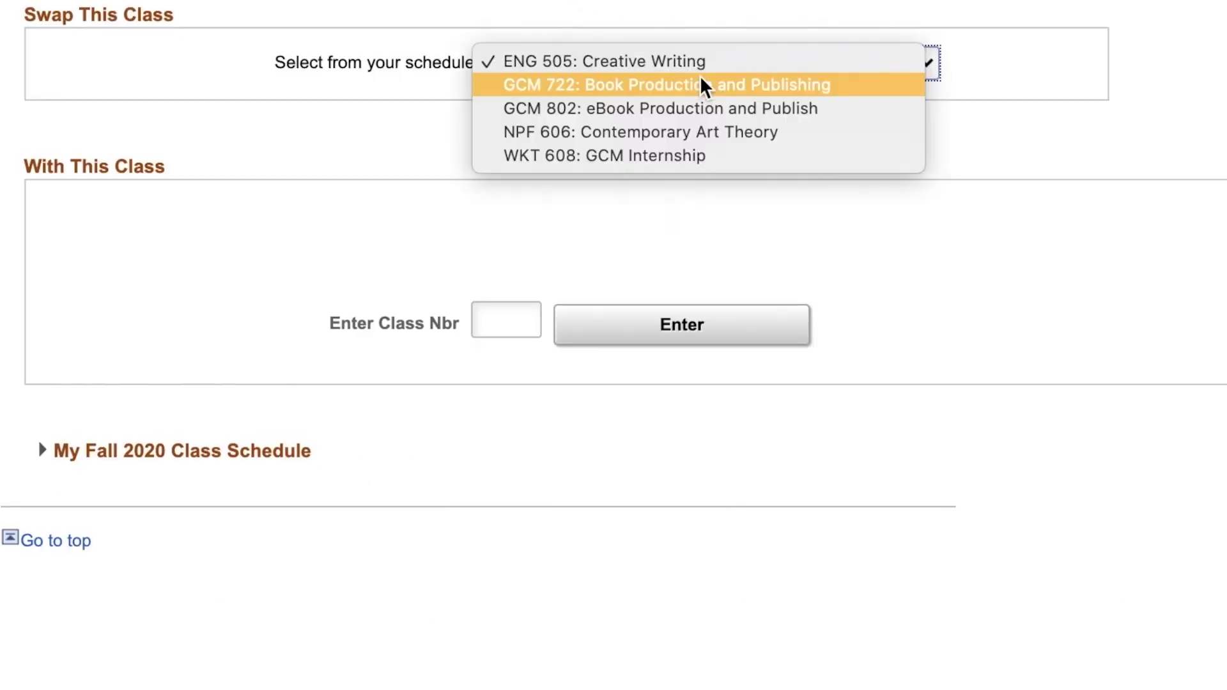
pyautogui.click(702, 146)
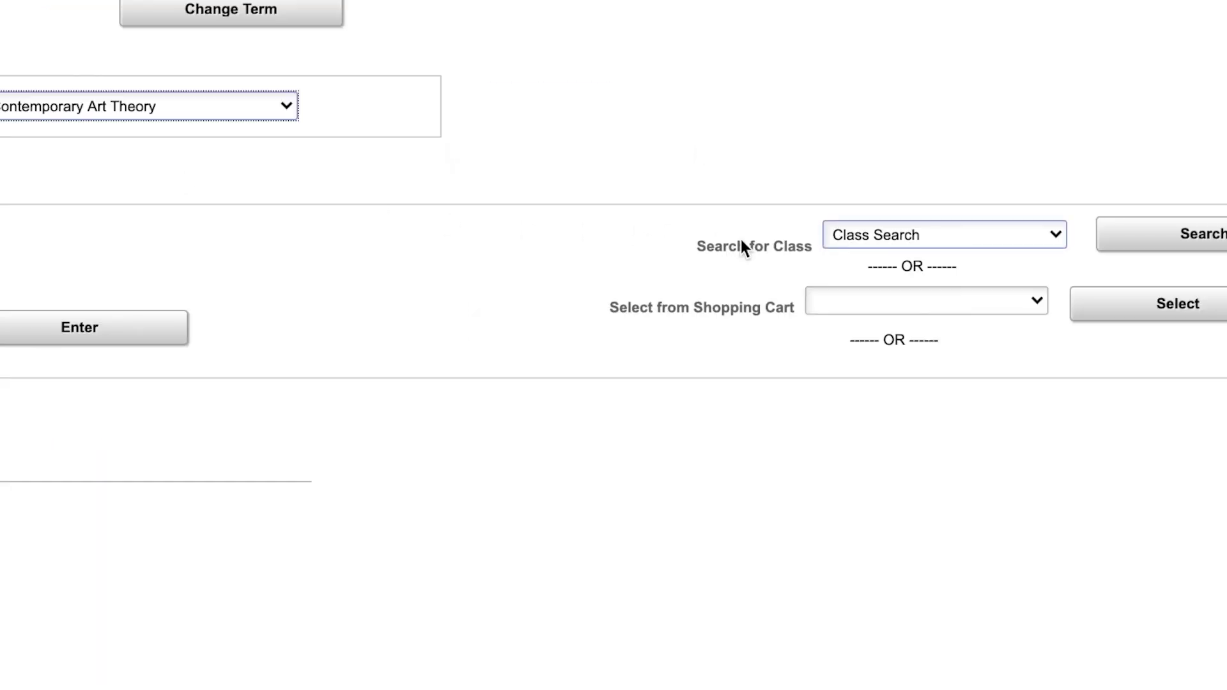
pyautogui.click(922, 243)
pyautogui.click(929, 177)
pyautogui.click(938, 304)
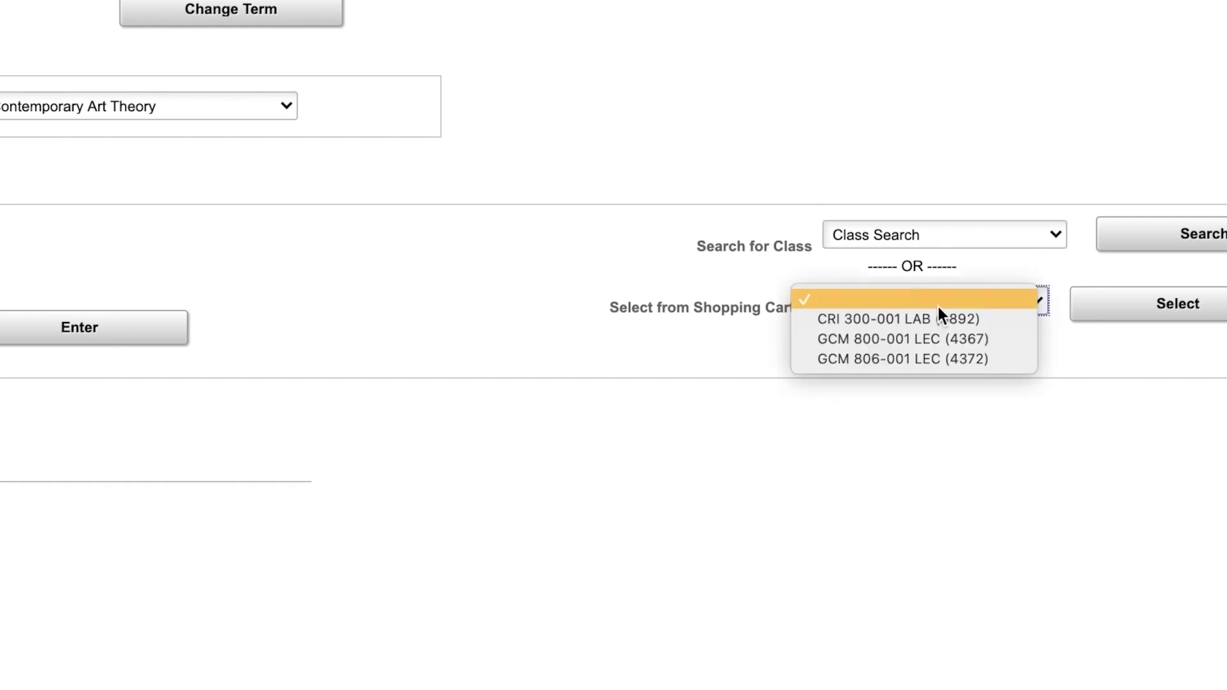
pyautogui.click(941, 319)
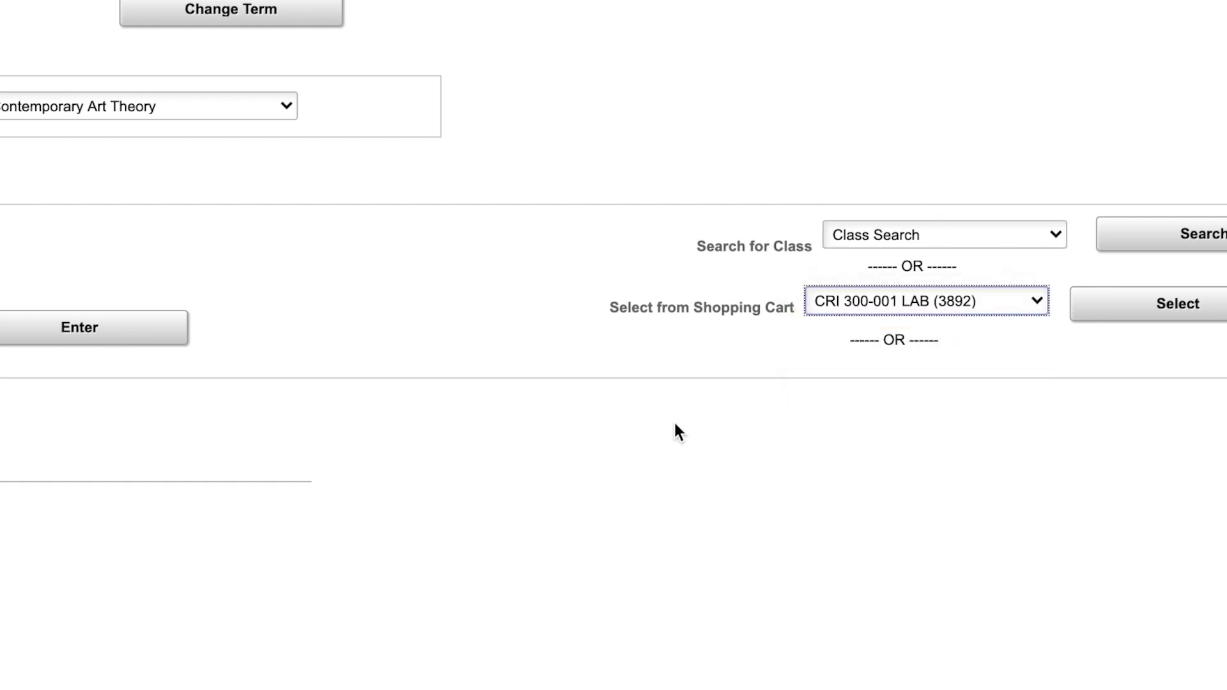
pyautogui.click(1147, 304)
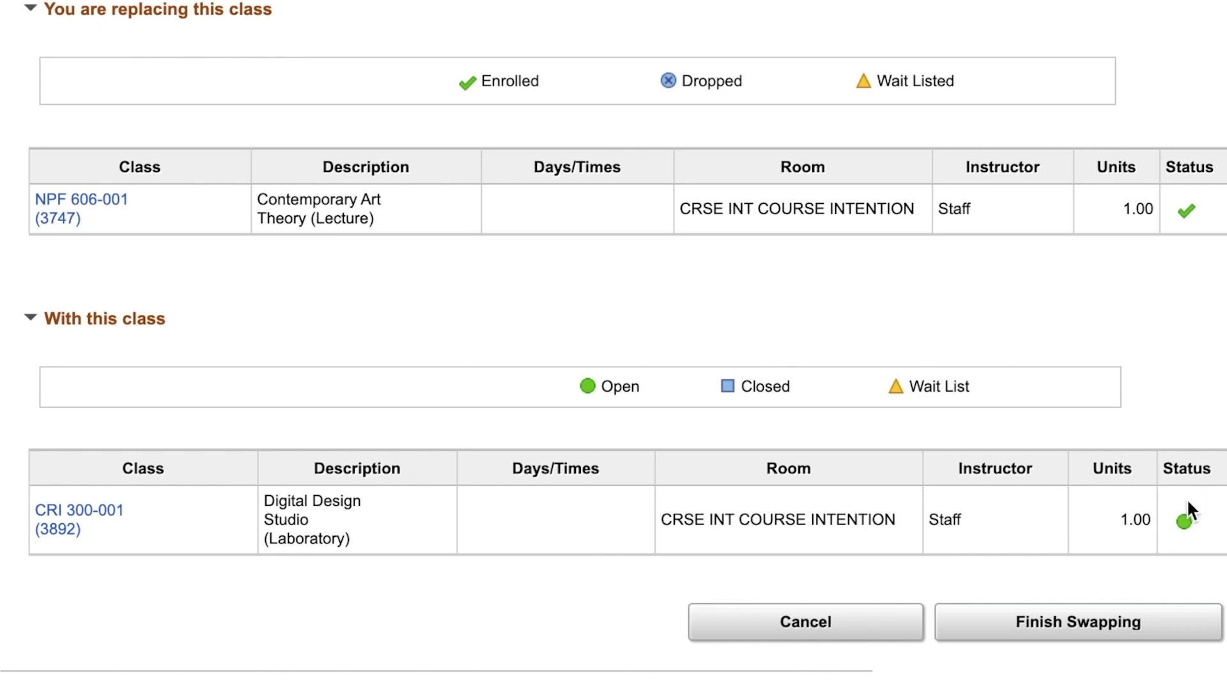
pyautogui.click(1129, 627)
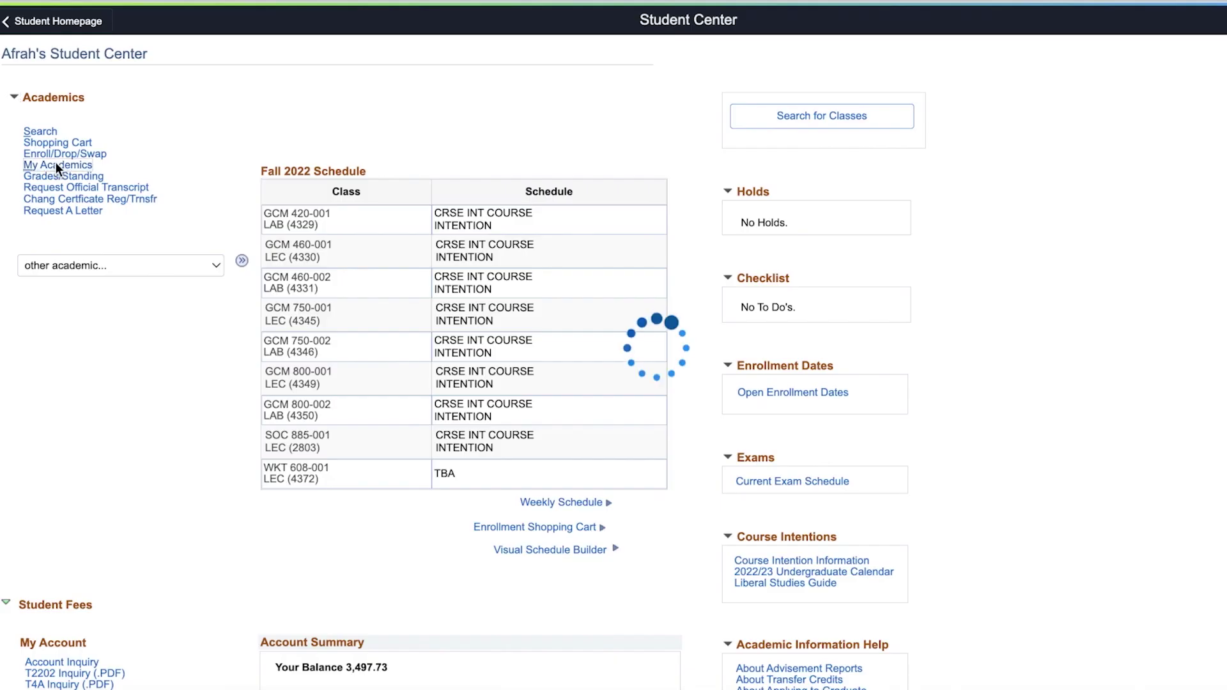
pyautogui.click(55, 162)
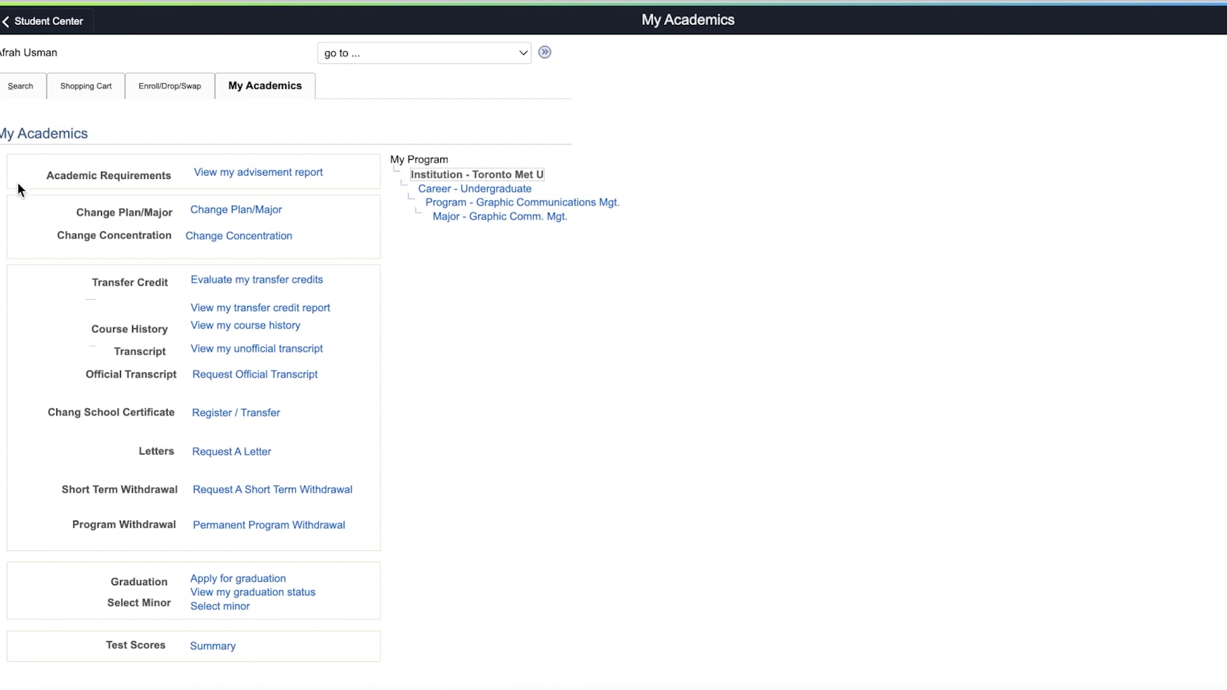
# - View Fall 2022 grades, then return to Student Center's other academic links dropdown
pyautogui.click(75, 176)
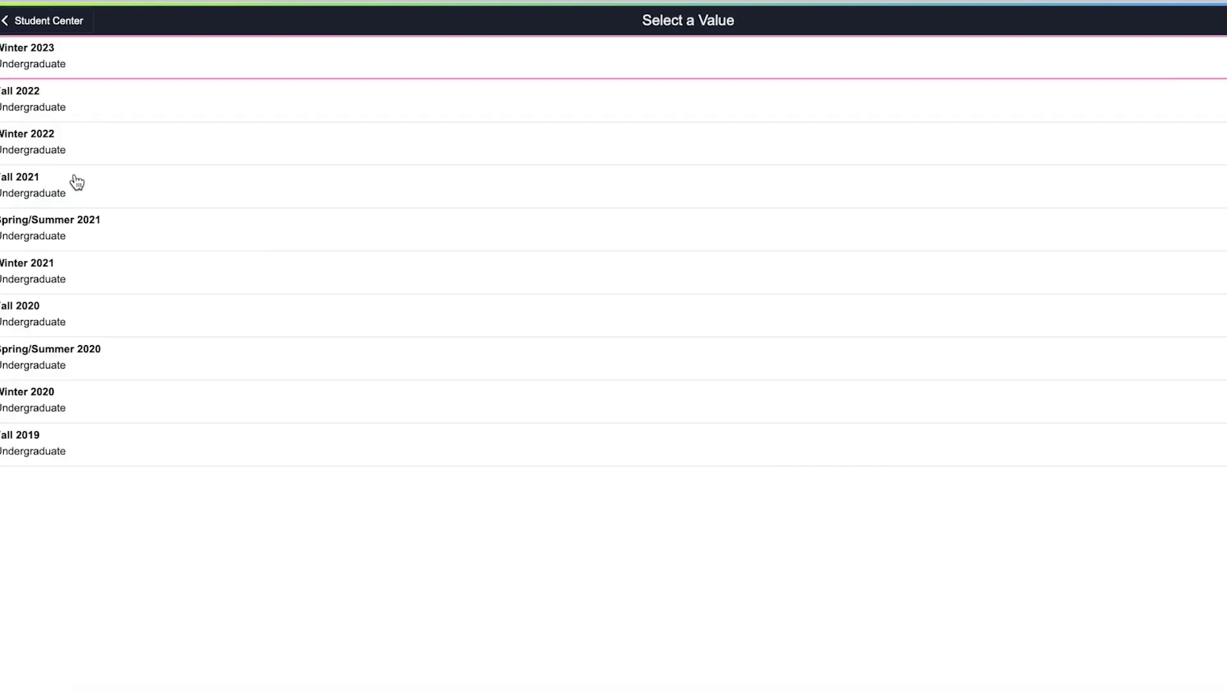
pyautogui.click(75, 109)
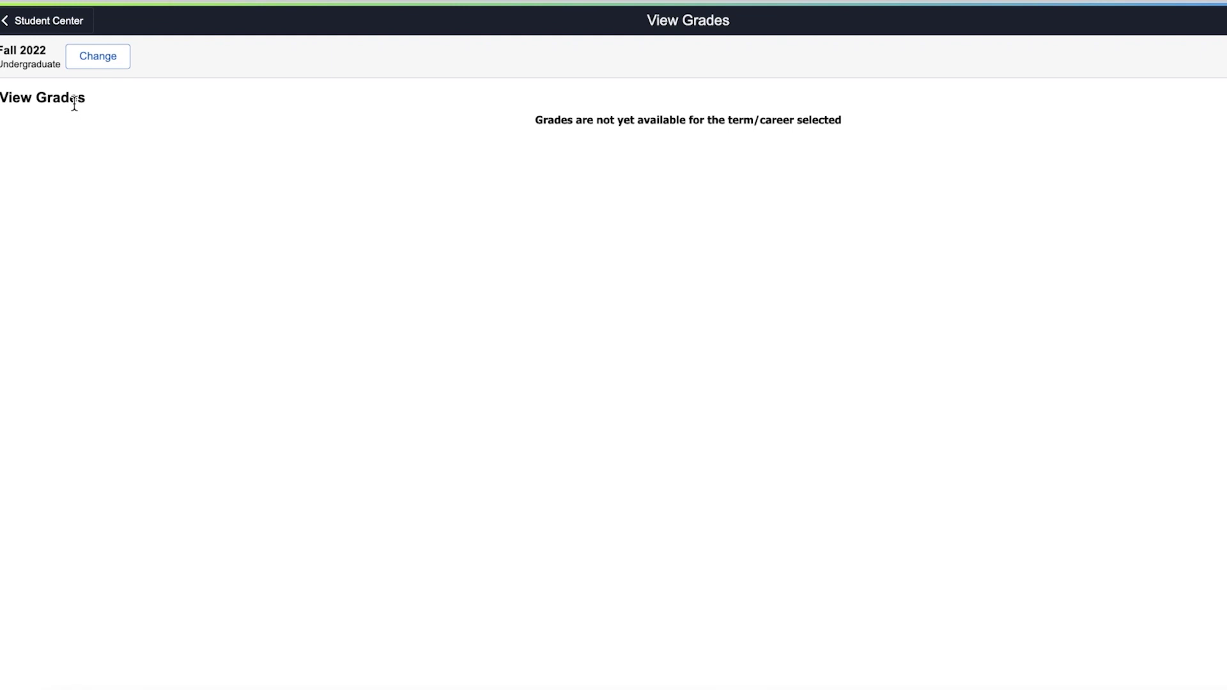
pyautogui.click(48, 21)
pyautogui.click(212, 264)
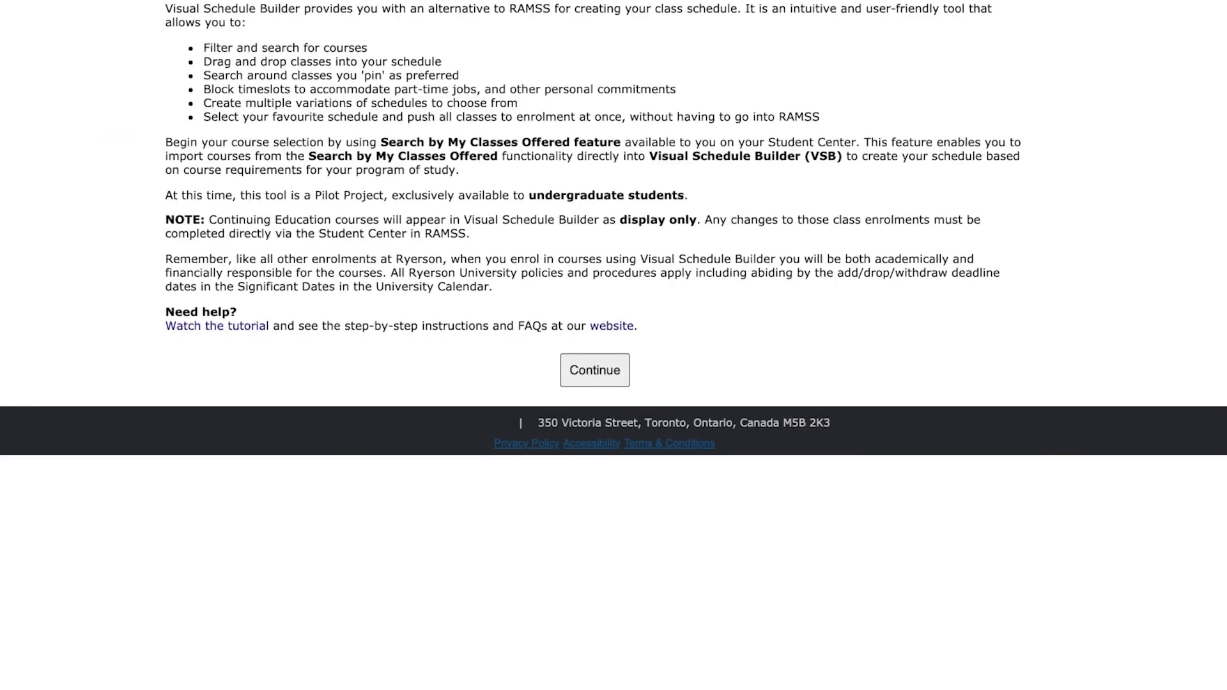
# - Continue past the Visual Schedule Builder introduction to its Welcome screen
pyautogui.click(593, 376)
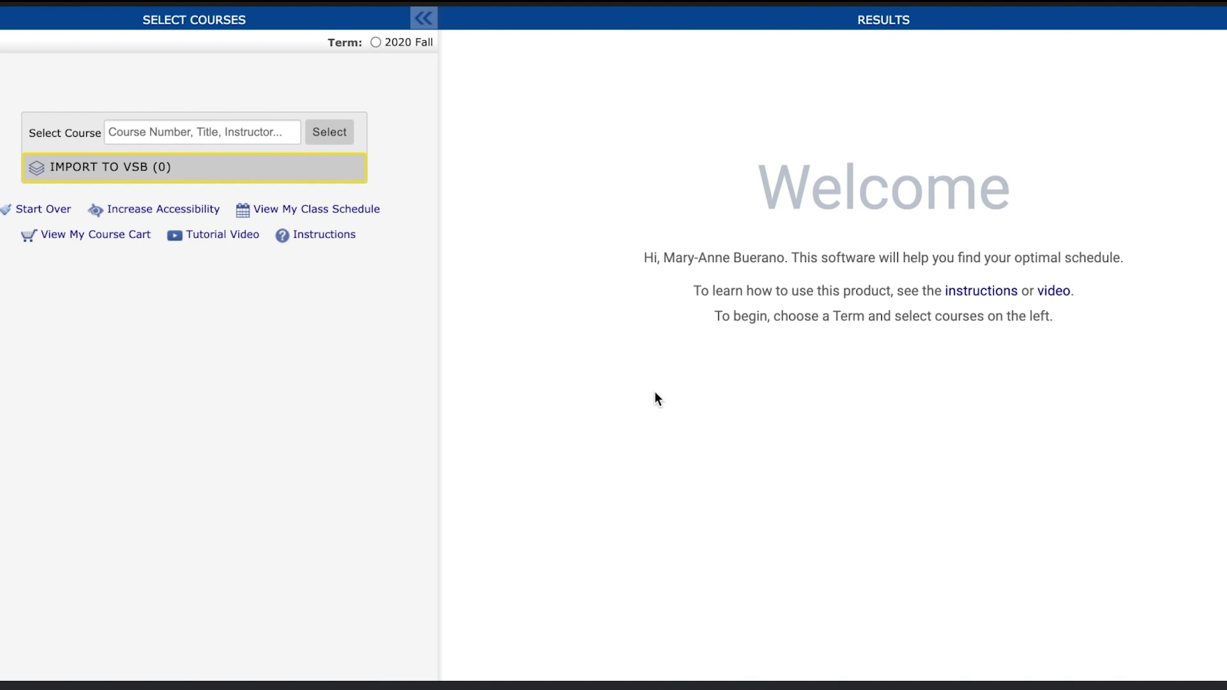
# - Load the 2020 Fall term and let ENG 505, GCM 722, GCM 802 and NPF 606 try all sections
pyautogui.click(375, 43)
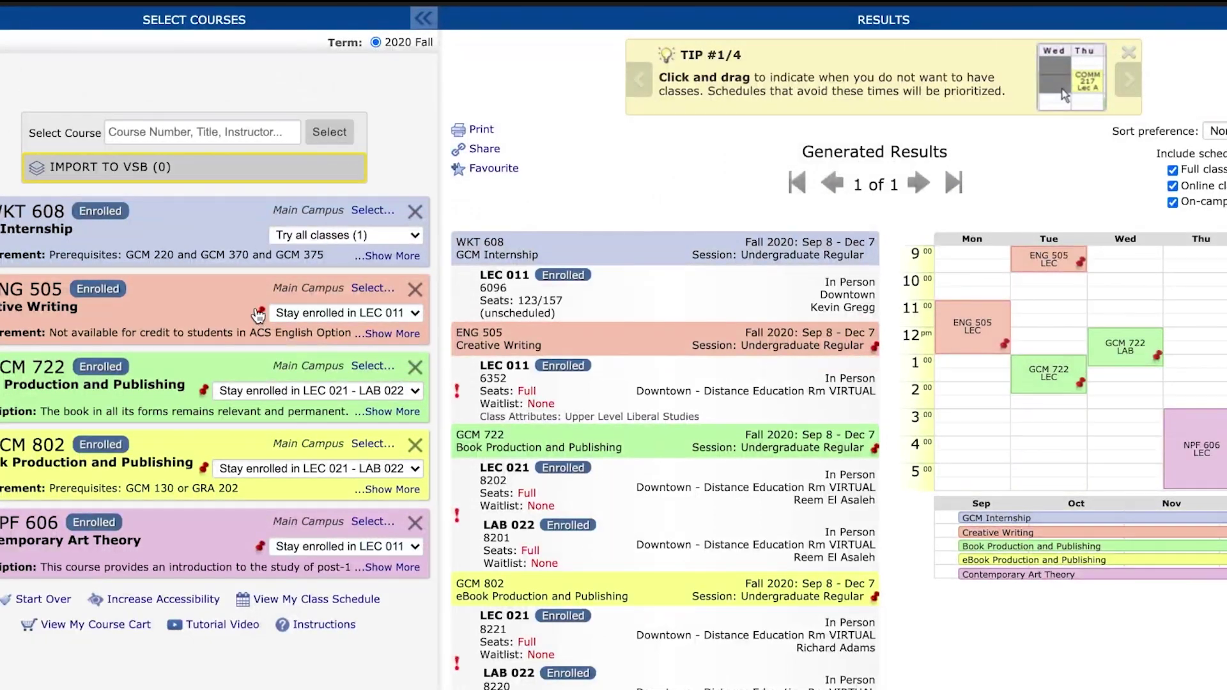
pyautogui.click(259, 313)
pyautogui.click(203, 390)
pyautogui.click(203, 468)
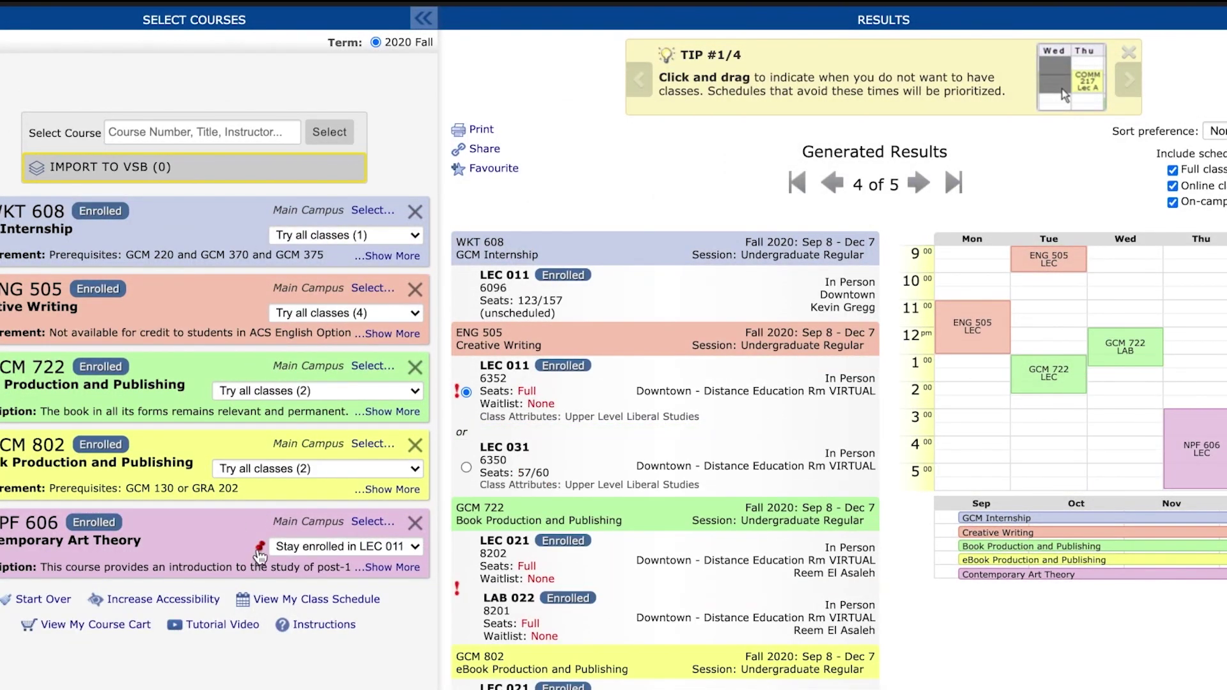
pyautogui.click(260, 550)
pyautogui.click(843, 185)
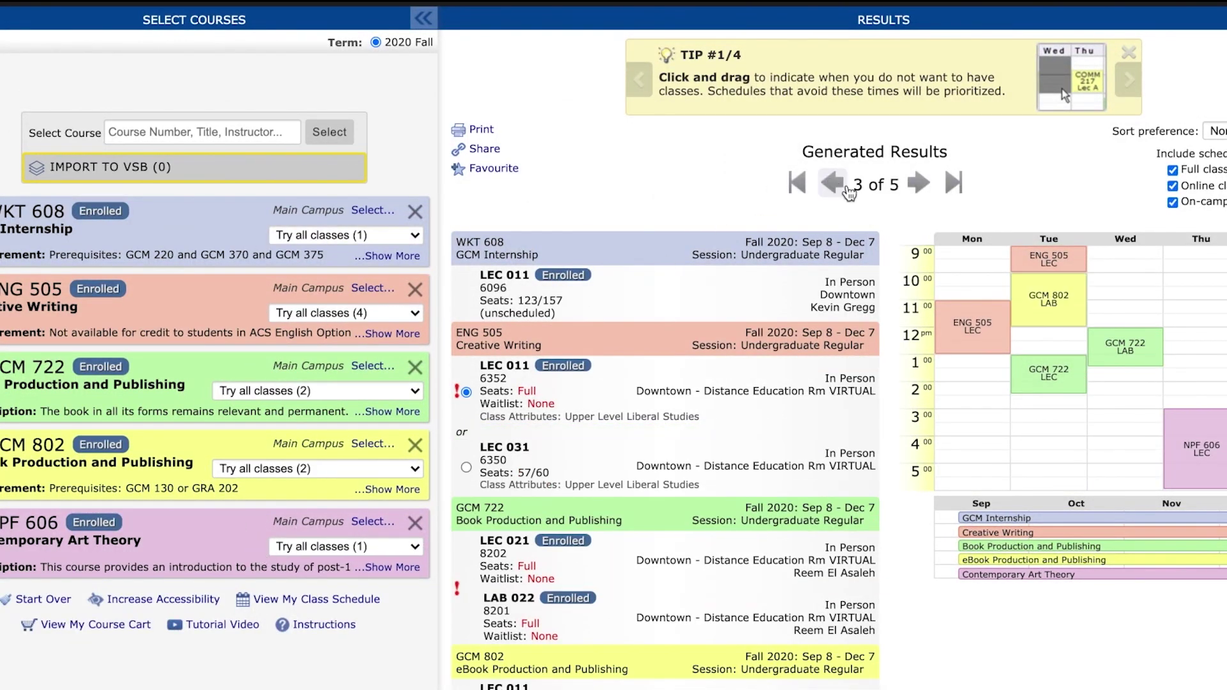
pyautogui.click(833, 184)
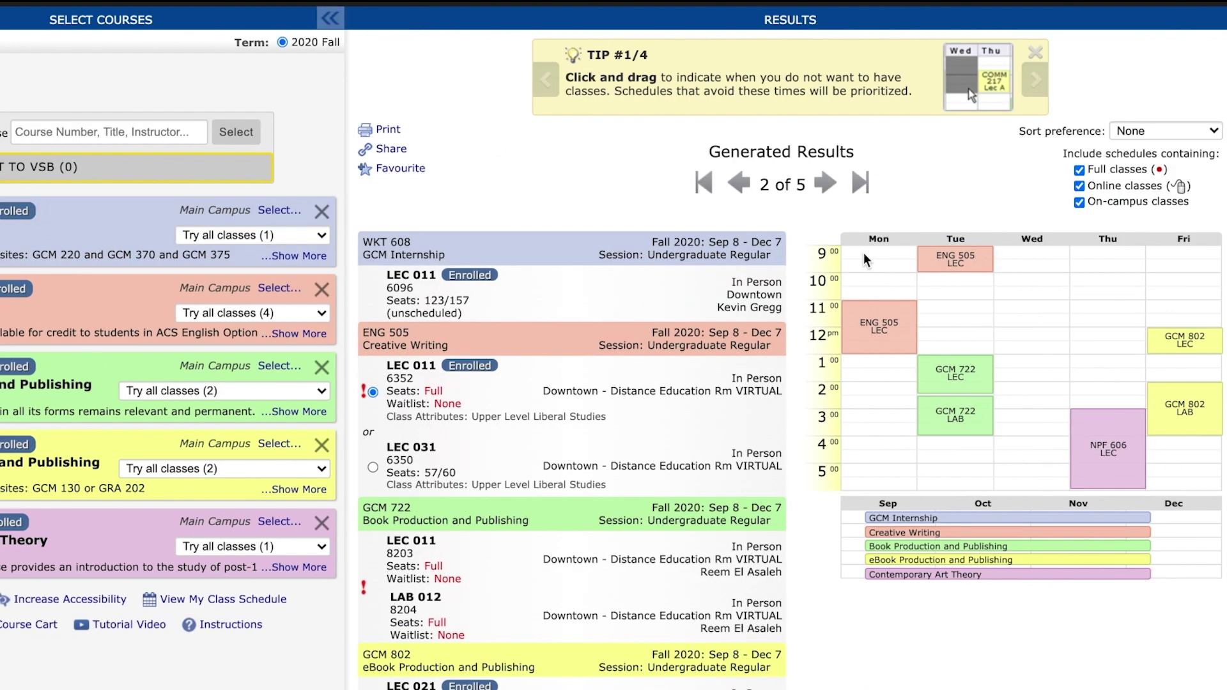
# - Block all of Monday plus Wednesday–Friday 9:00, then pin ENG 505 to its current sections
pyautogui.moveTo(864, 259); pyautogui.dragTo(871, 490)
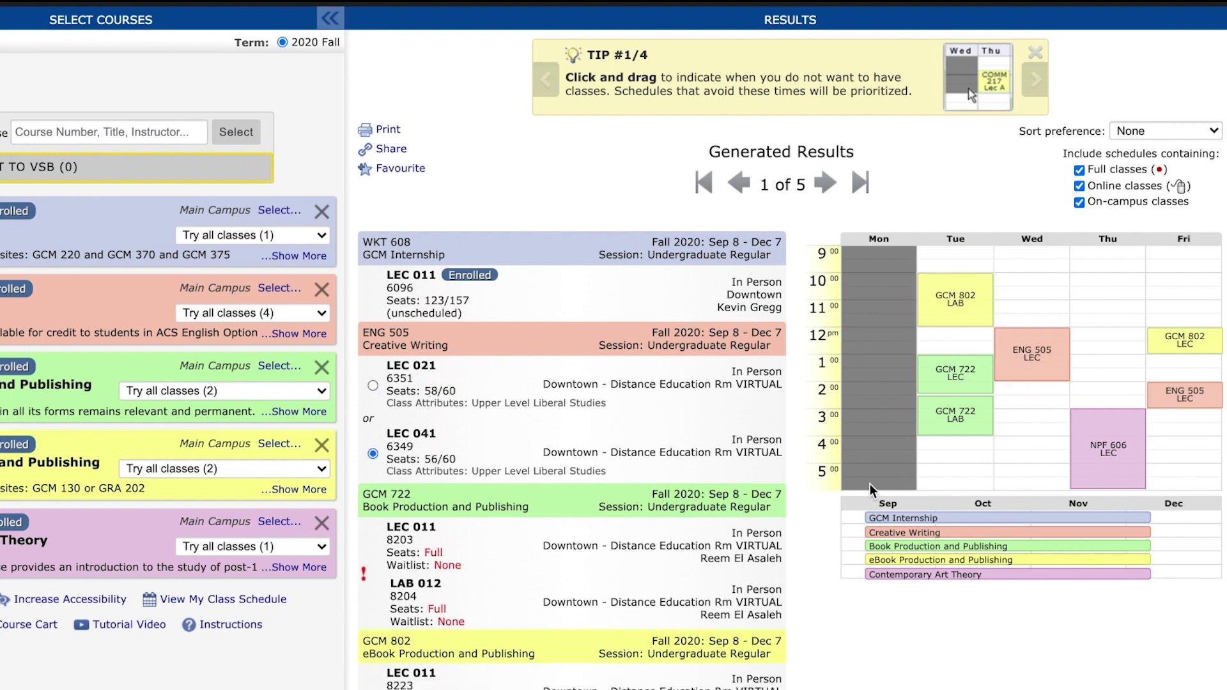
pyautogui.click(1054, 263)
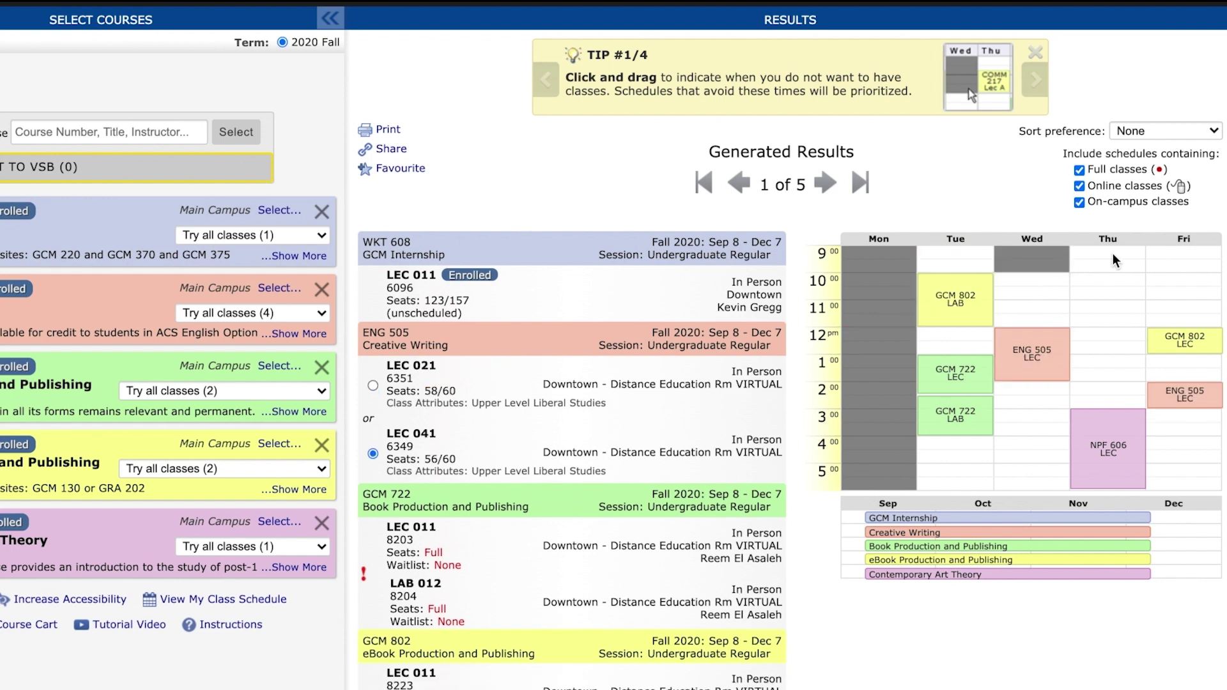
pyautogui.click(1117, 260)
pyautogui.click(1172, 261)
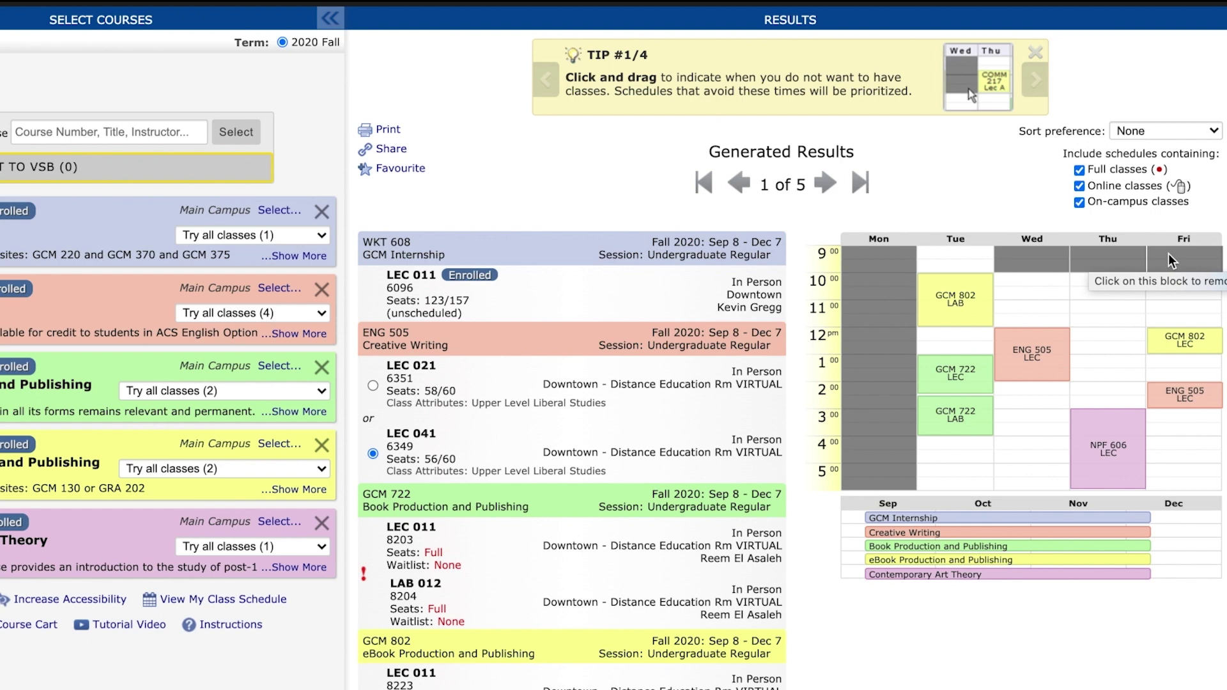
pyautogui.click(1049, 372)
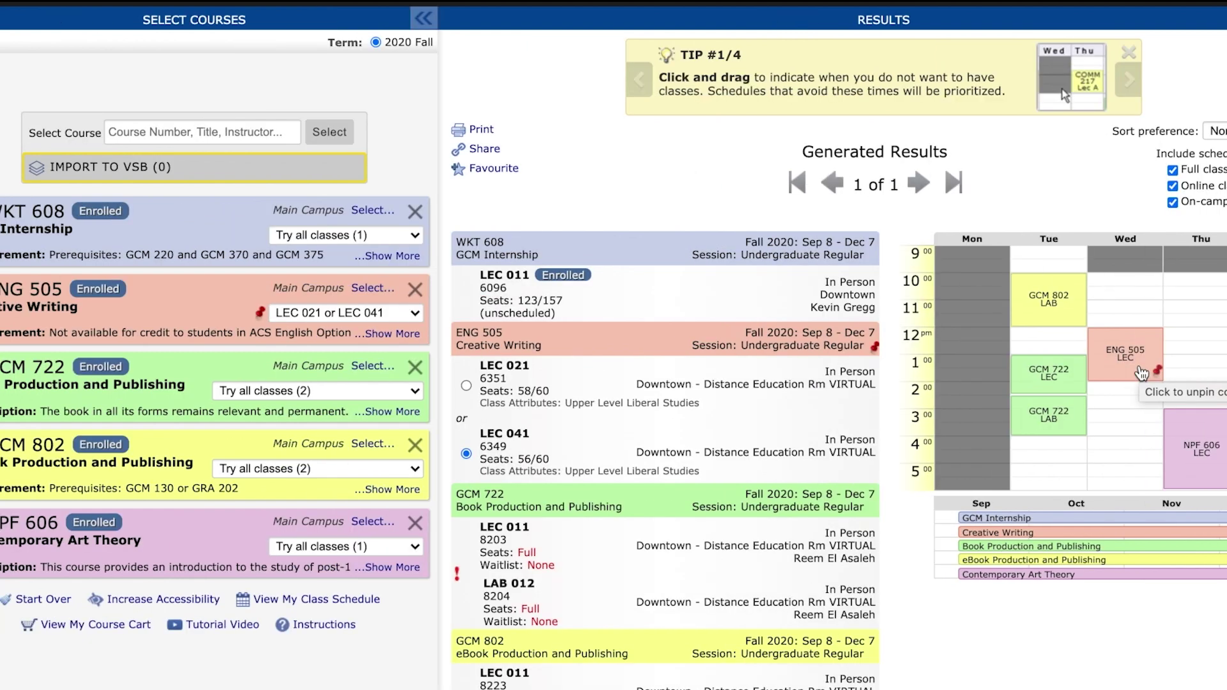
pyautogui.click(278, 138)
pyautogui.write('irl')
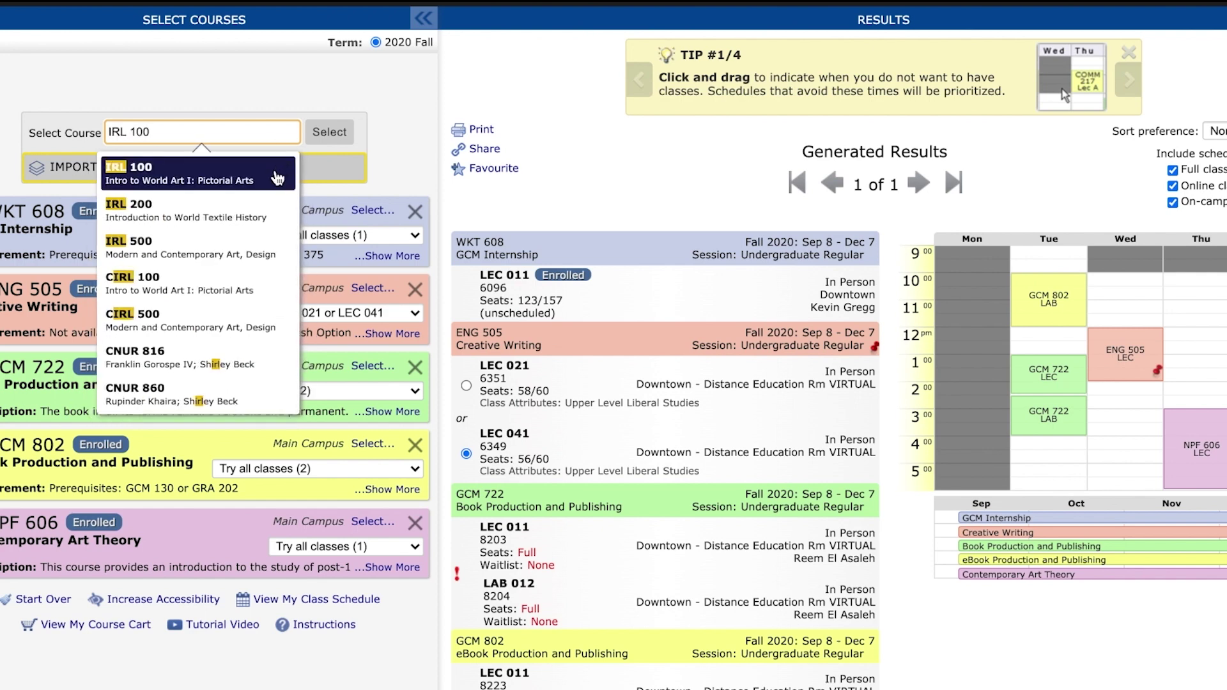
pyautogui.click(279, 178)
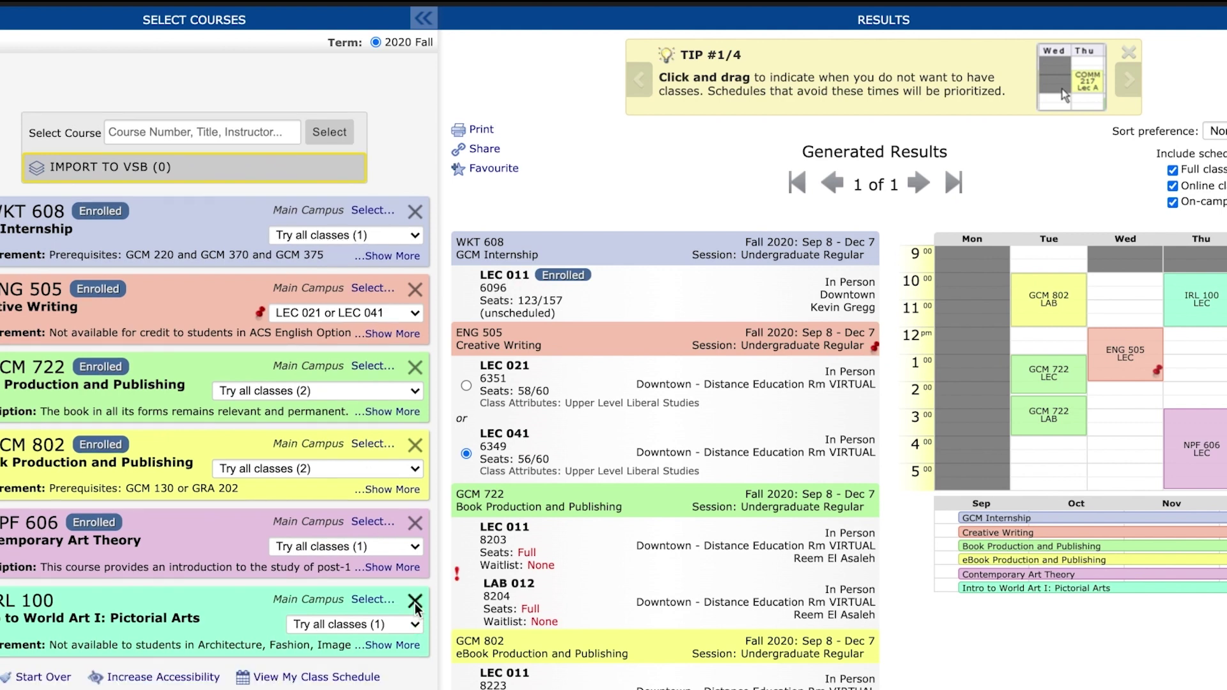
pyautogui.click(415, 601)
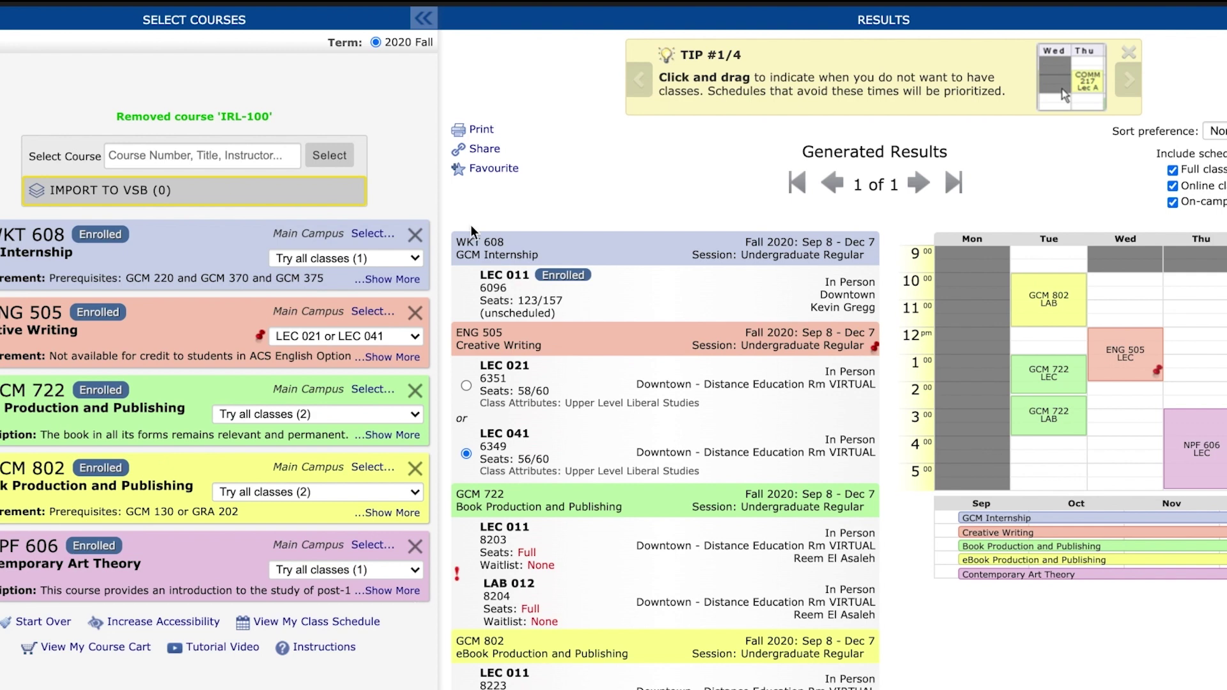
# - Favourite the generated schedule as 'Schedule #2', then send it to enrolment
pyautogui.click(499, 177)
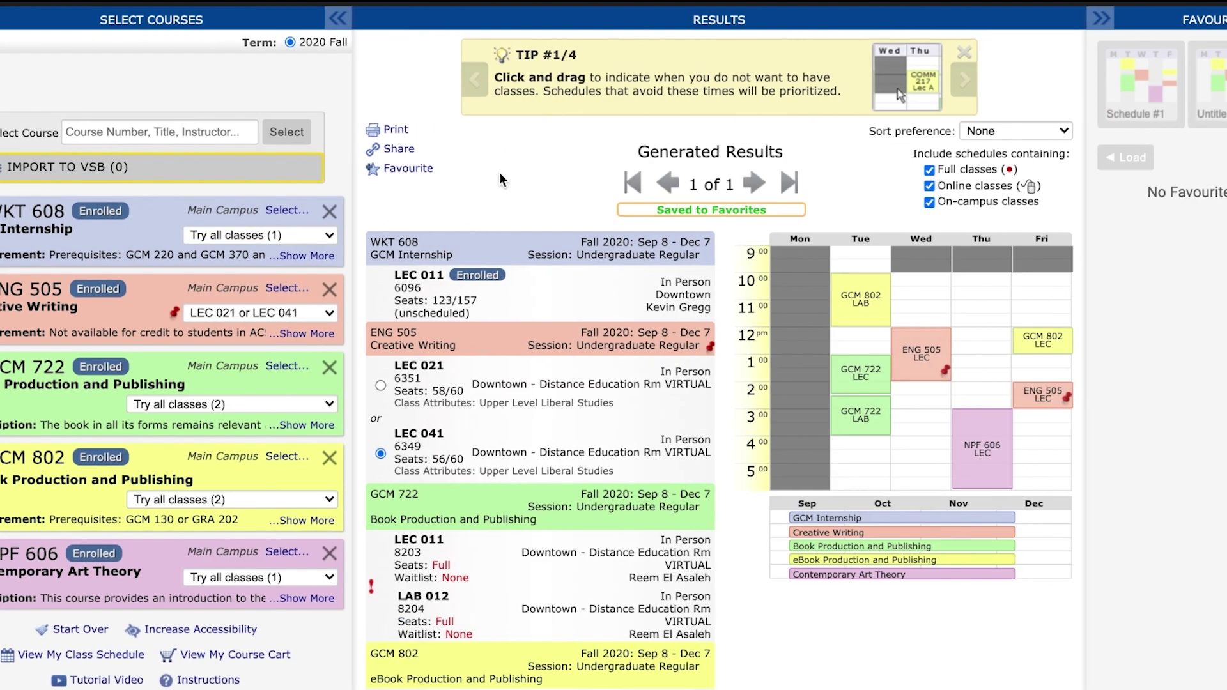
pyautogui.hotkey('ctrl', 'a')
pyautogui.press('BackSpace')
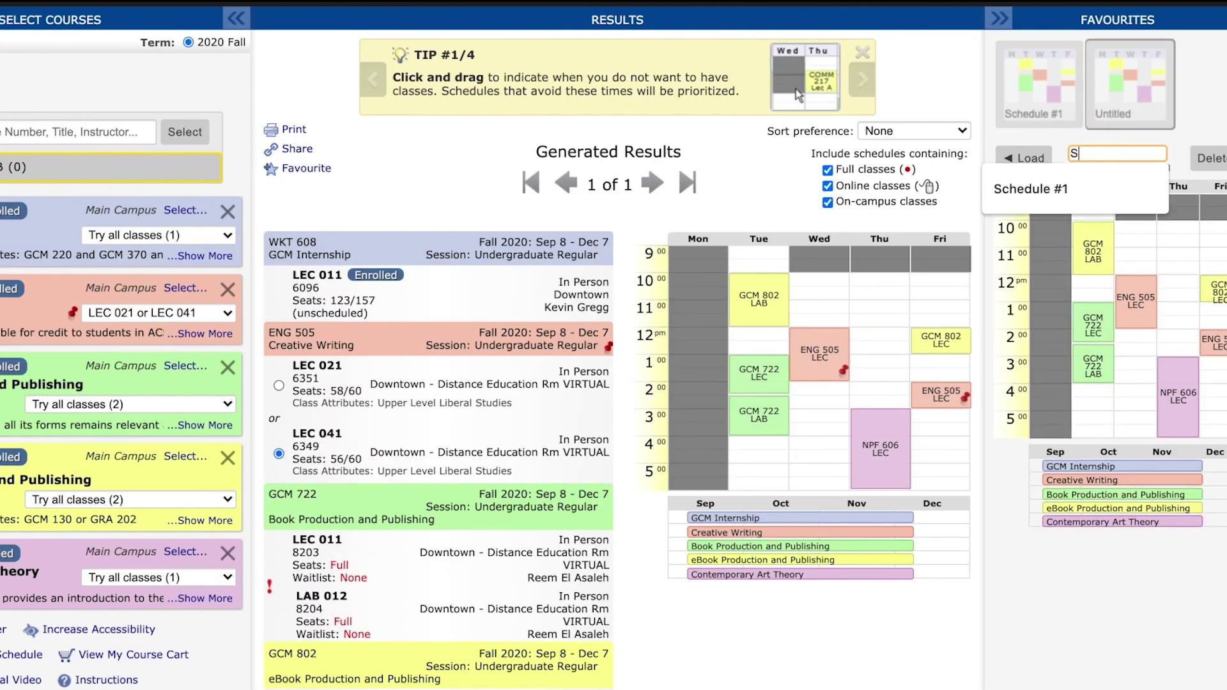
pyautogui.write('Schedule #2')
pyautogui.press('Return')
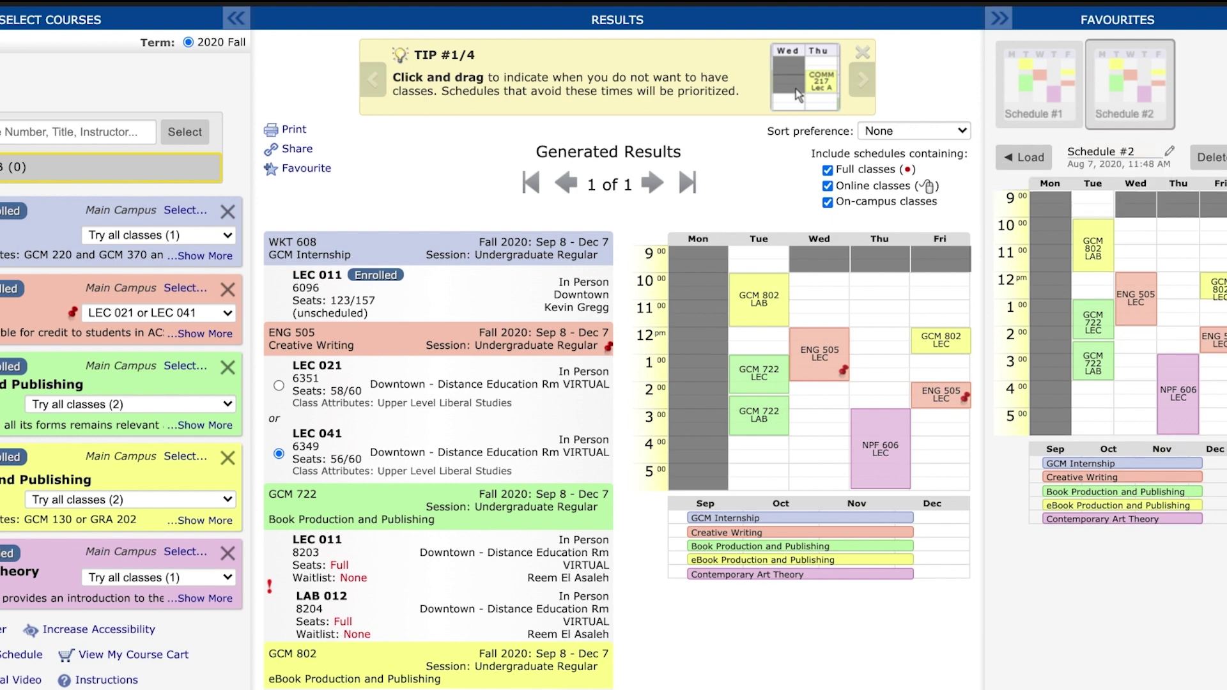
pyautogui.scroll(-5, 637, 539)
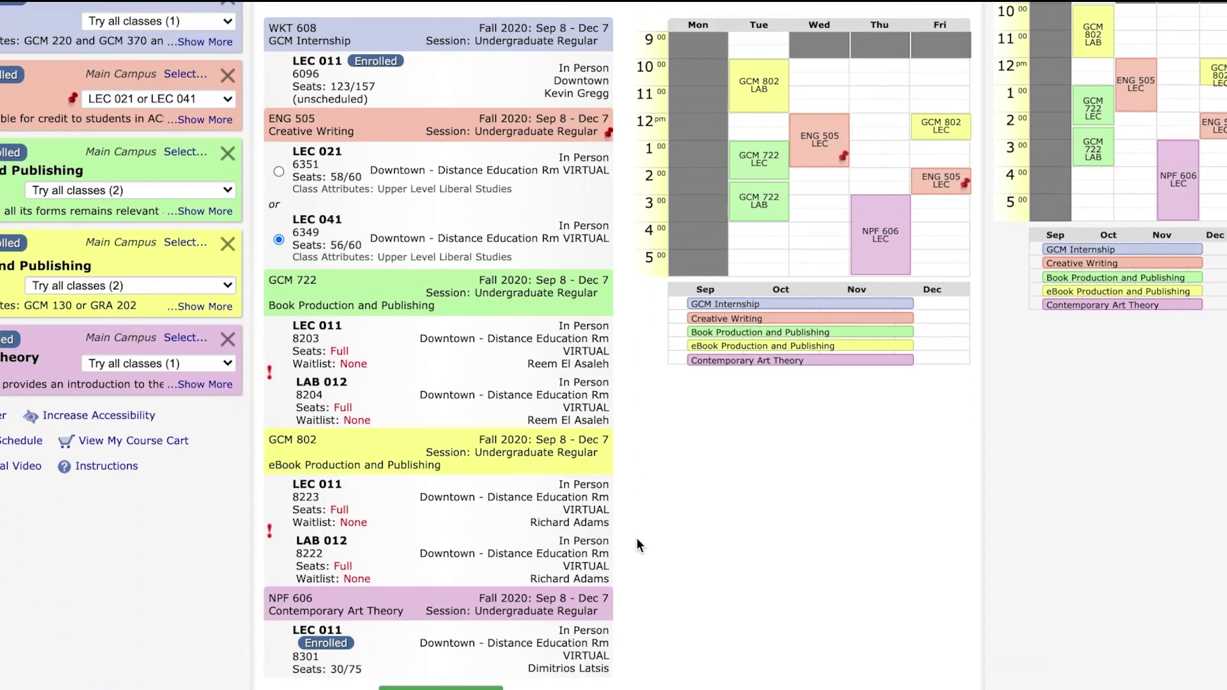
pyautogui.click(531, 667)
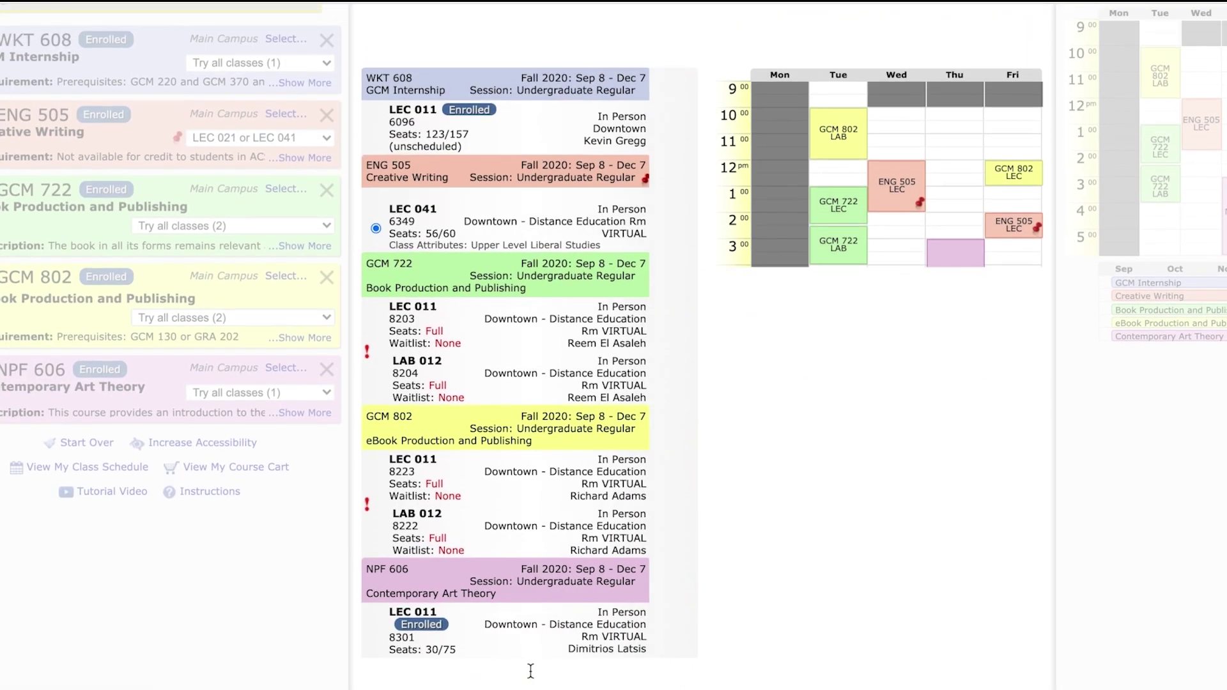